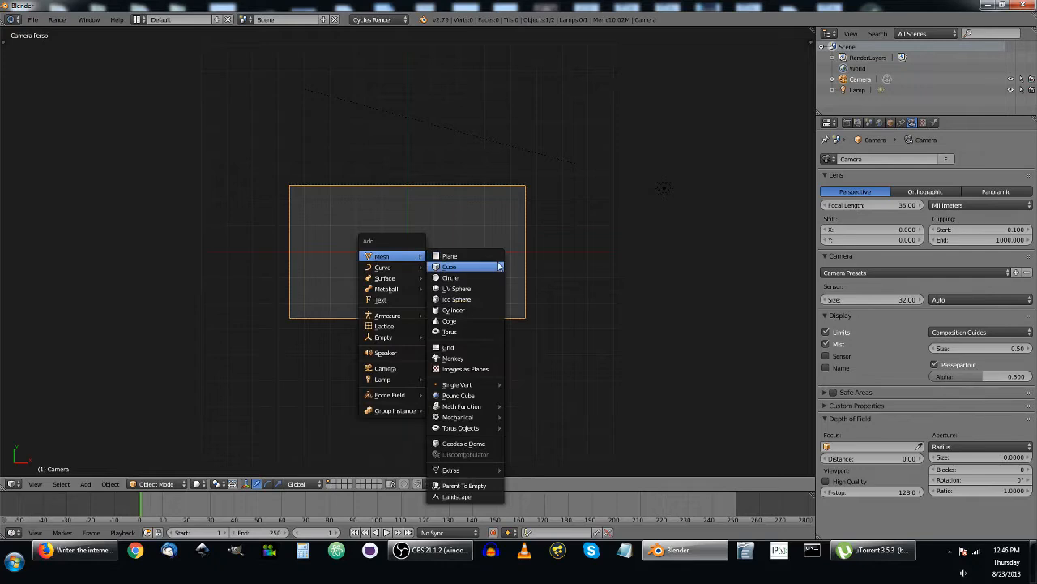
Add a cube to the scene and create a new material for it
{"action": "middle_click_drag", "start_coordinate": [467, 277], "coordinate": [443, 260]}
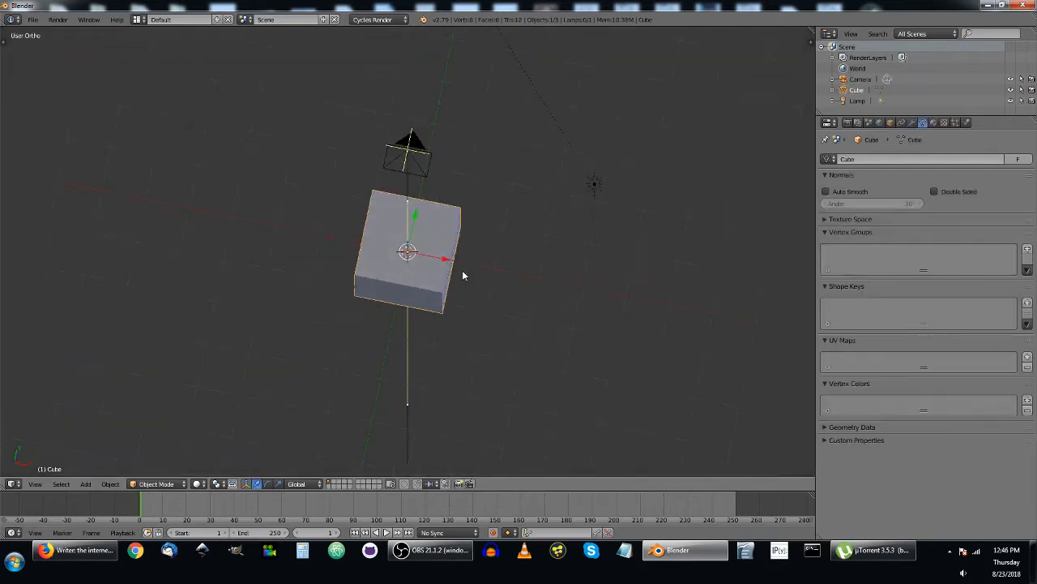
{"action": "left_click", "coordinate": [934, 122]}
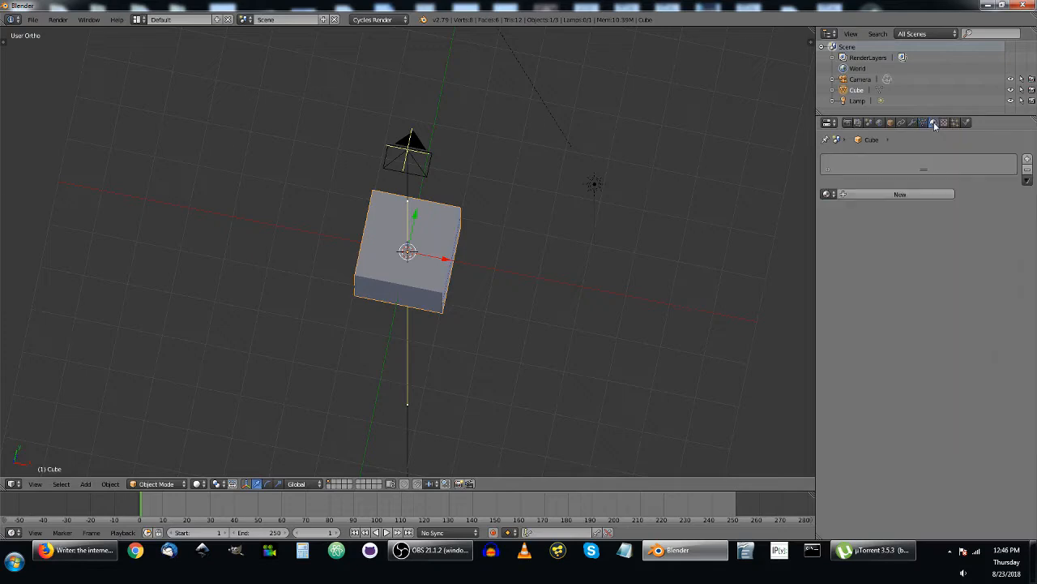
{"action": "left_click", "coordinate": [882, 193]}
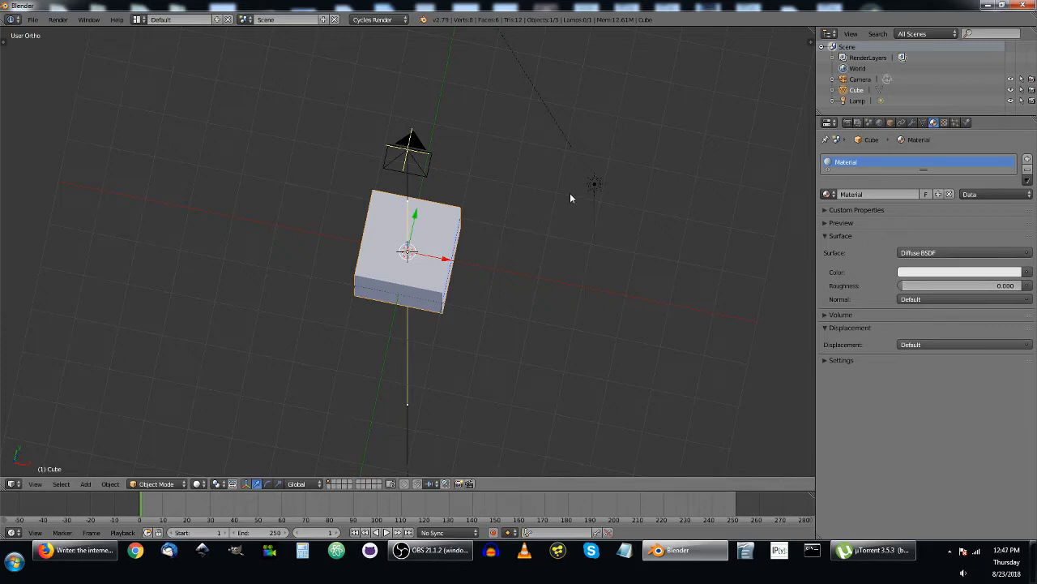
Change the 3D viewport to the Node Editor and display the cube's material node tree
{"action": "key", "text": "shift+F3"}
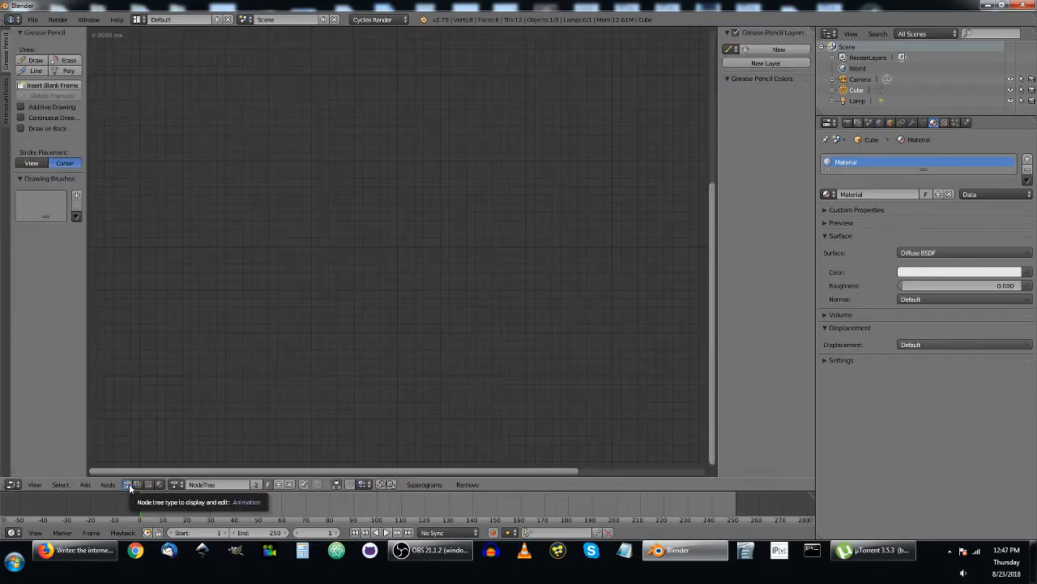
{"action": "left_click", "coordinate": [161, 484]}
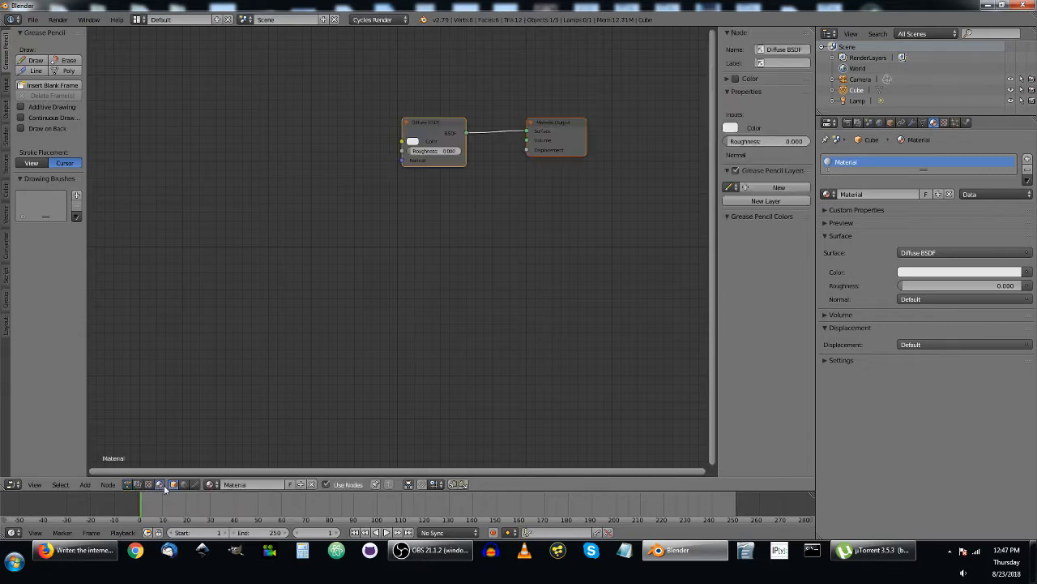
{"action": "middle_click_drag", "start_coordinate": [526, 192], "coordinate": [537, 235]}
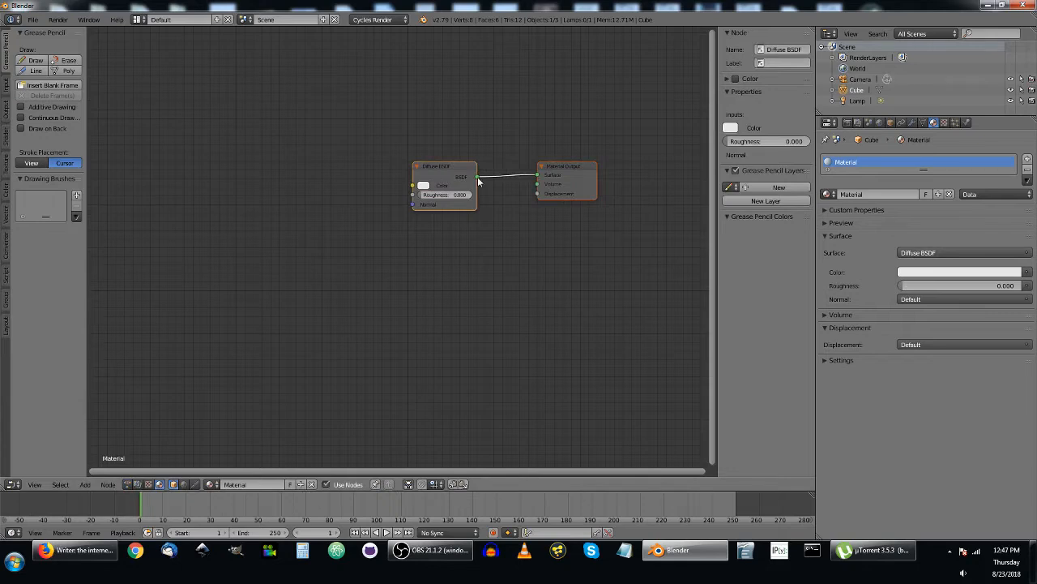
Switch the main area to the 3D View and return it to the Node Editor
{"action": "left_click", "coordinate": [16, 484]}
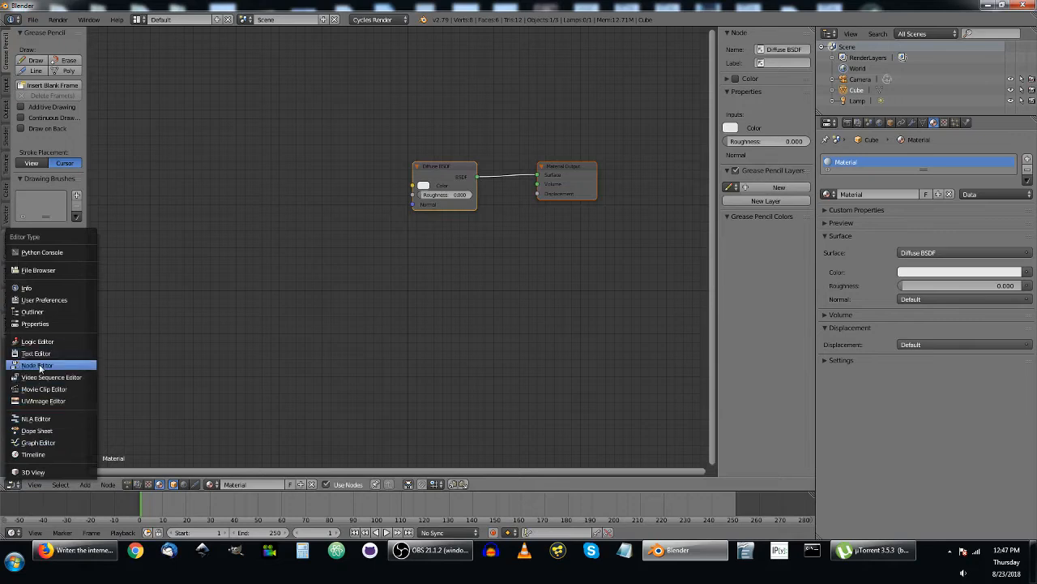
{"action": "left_click", "coordinate": [54, 473]}
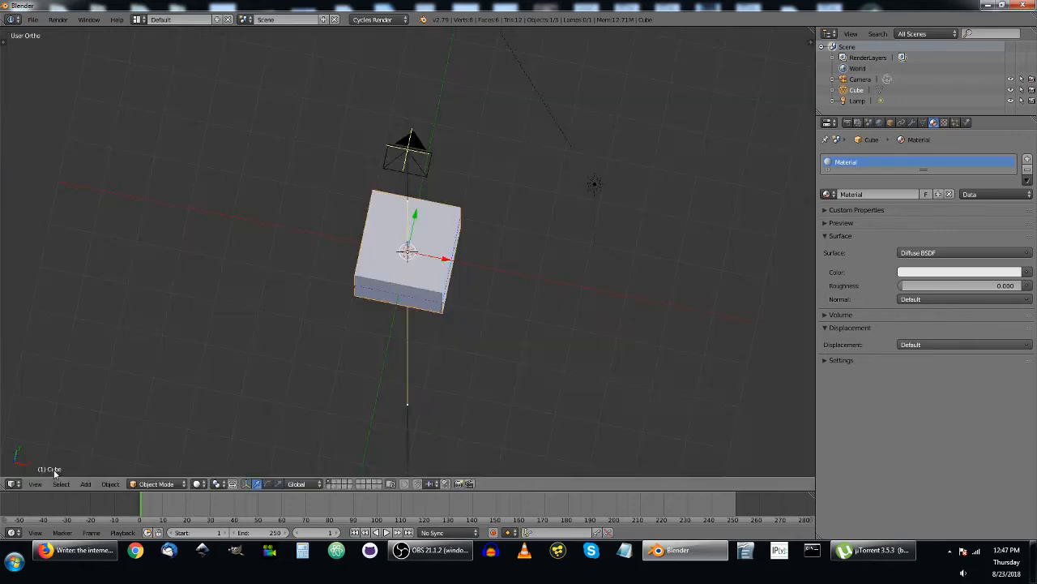
{"action": "left_click", "coordinate": [14, 483]}
{"action": "left_click", "coordinate": [54, 364]}
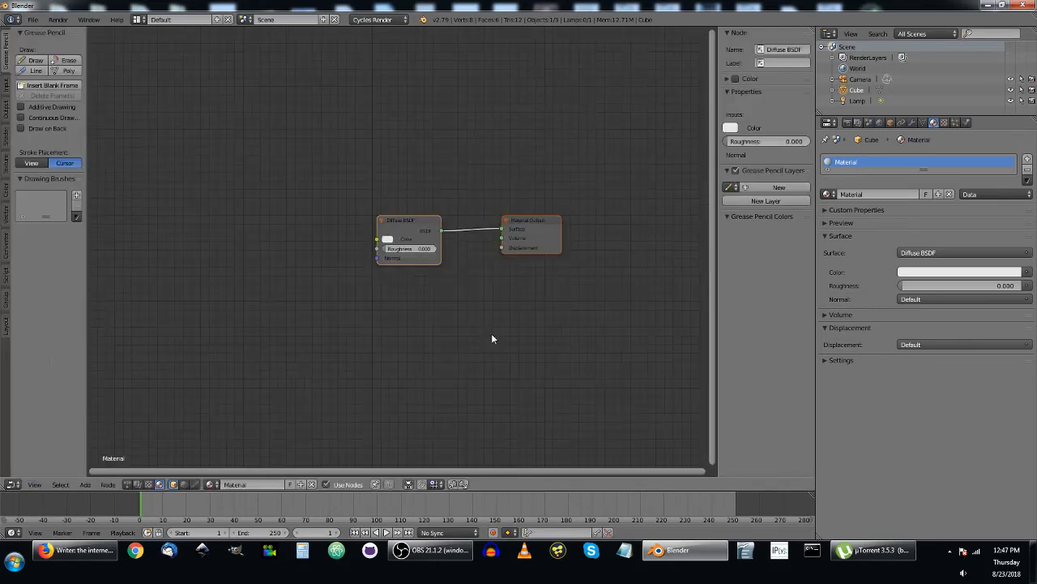
Hide the properties and tool shelf regions of the Node Editor and enlarge the material nodes
{"action": "key", "text": "n"}
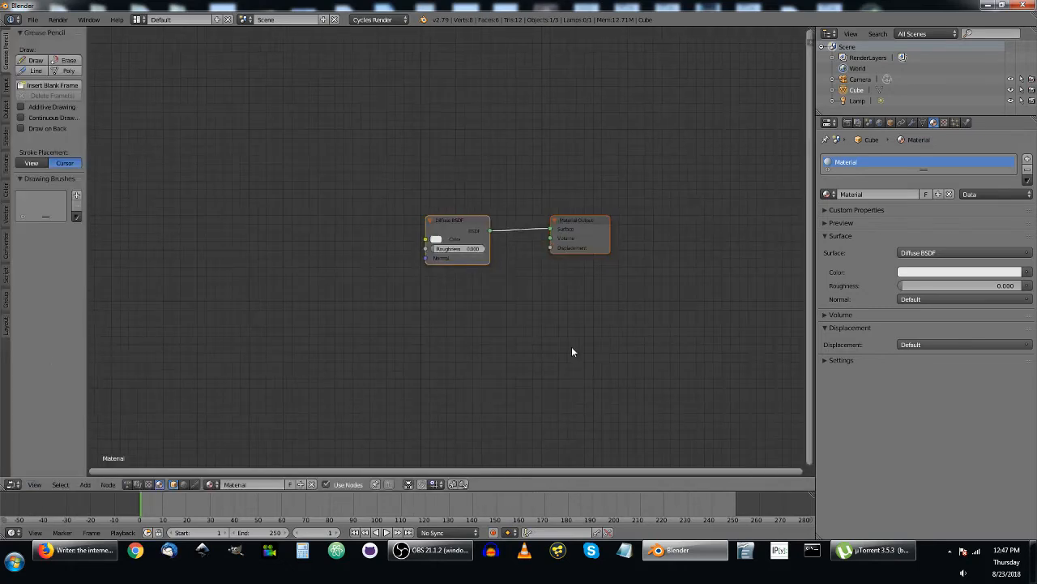
{"action": "key", "text": "t"}
{"action": "scroll", "coordinate": [498, 350], "scroll_direction": "up", "scroll_amount": 1}
{"action": "scroll", "coordinate": [498, 353], "scroll_direction": "up", "scroll_amount": 4}
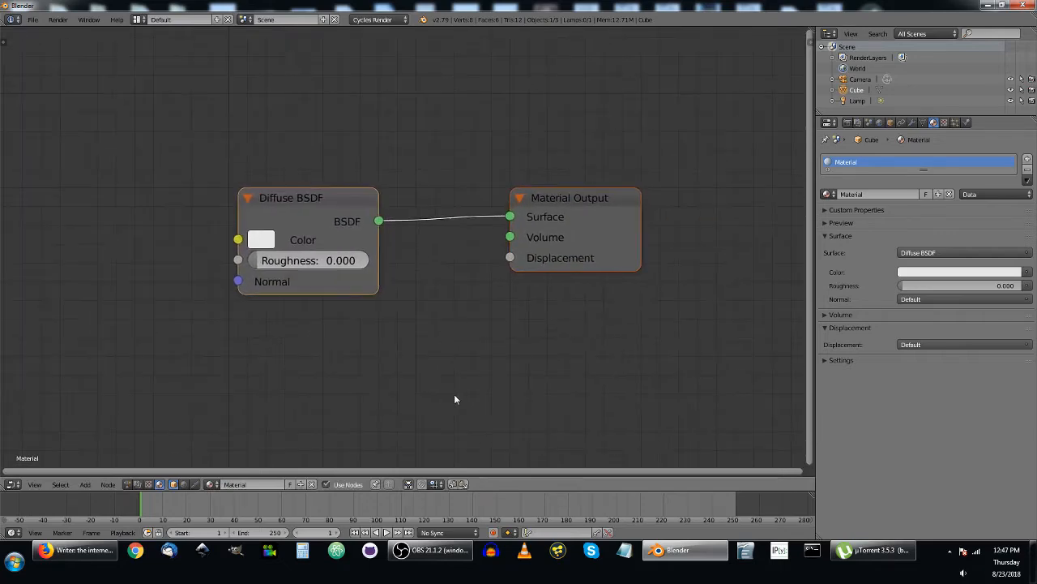
{"action": "scroll", "coordinate": [517, 373], "scroll_direction": "up", "scroll_amount": 1}
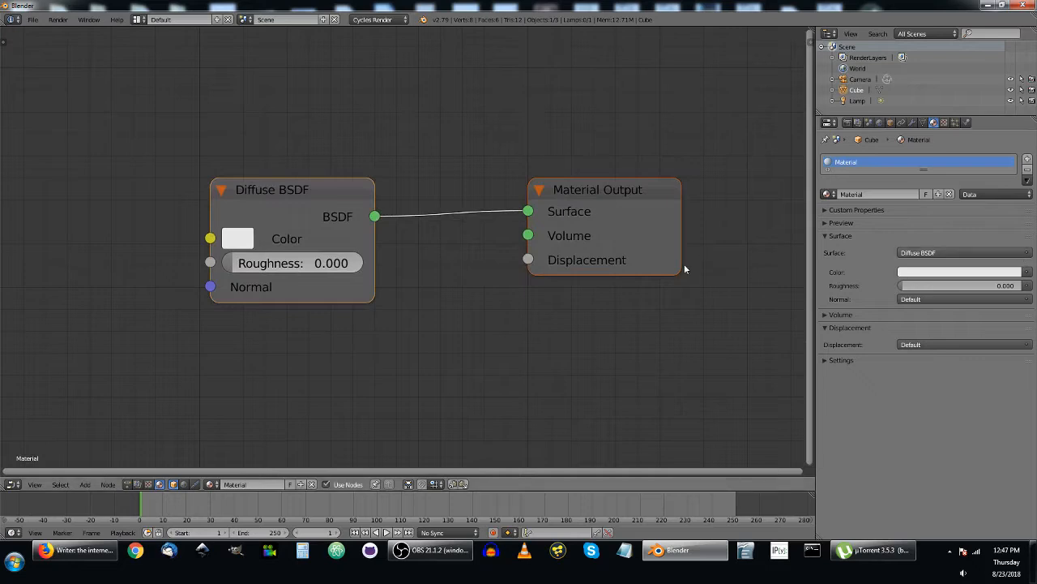
Expand and enlarge the material preview, and place the Diffuse BSDF node close beside the Material Output node
{"action": "left_click_drag", "start_coordinate": [300, 188], "coordinate": [349, 203]}
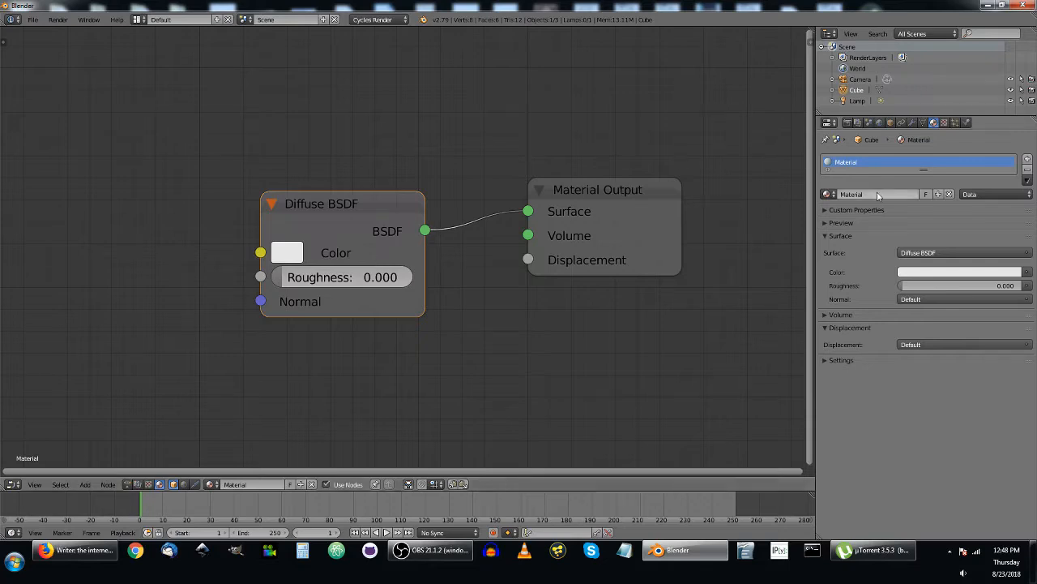
{"action": "left_click", "coordinate": [881, 221]}
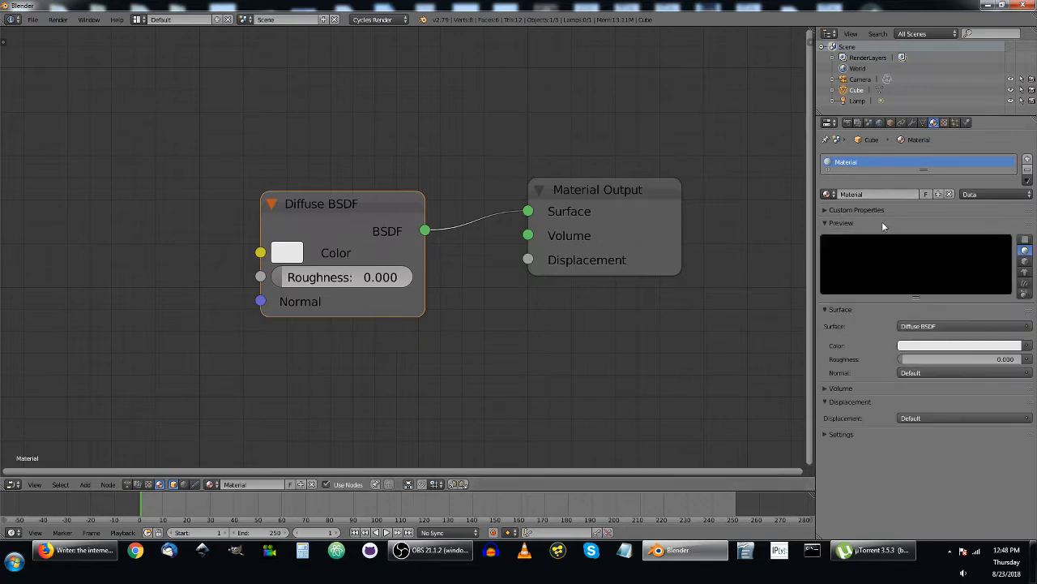
{"action": "left_click_drag", "start_coordinate": [917, 297], "coordinate": [966, 339]}
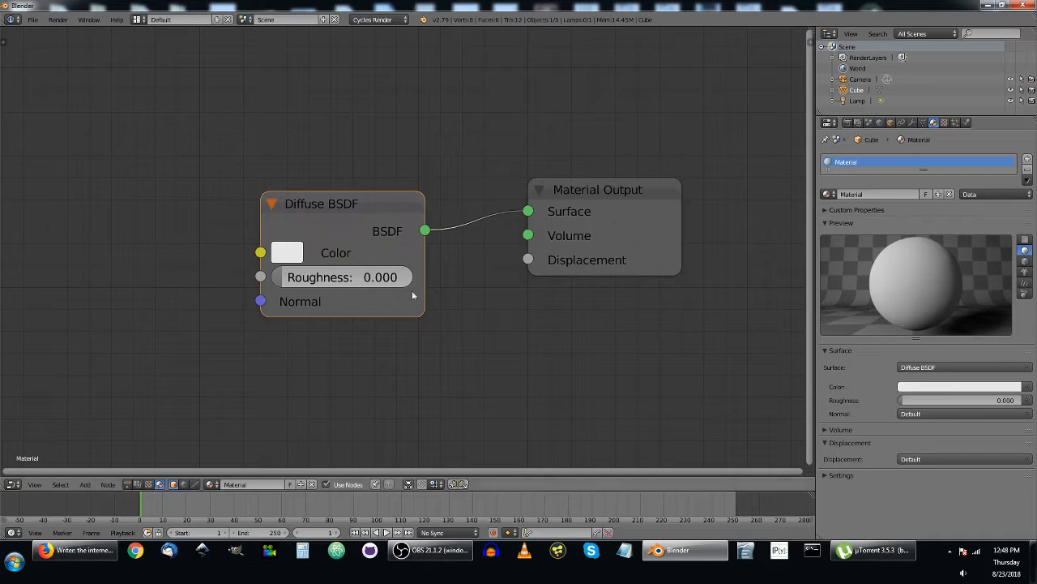
{"action": "left_click_drag", "start_coordinate": [373, 200], "coordinate": [445, 184]}
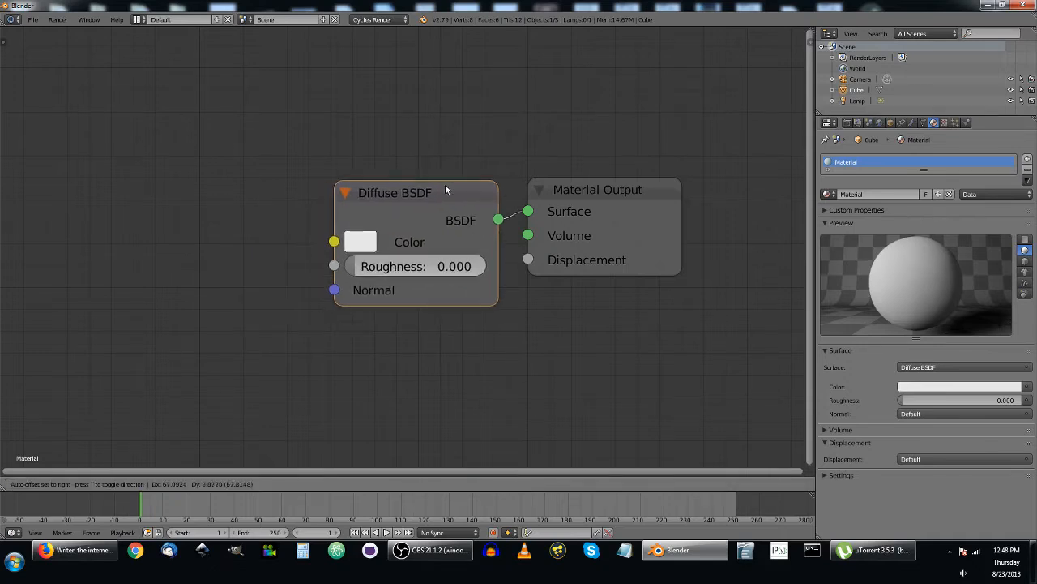
Set the Diffuse BSDF color to green and try a roughness of 0.767 before resetting it to 0
{"action": "left_click", "coordinate": [362, 241]}
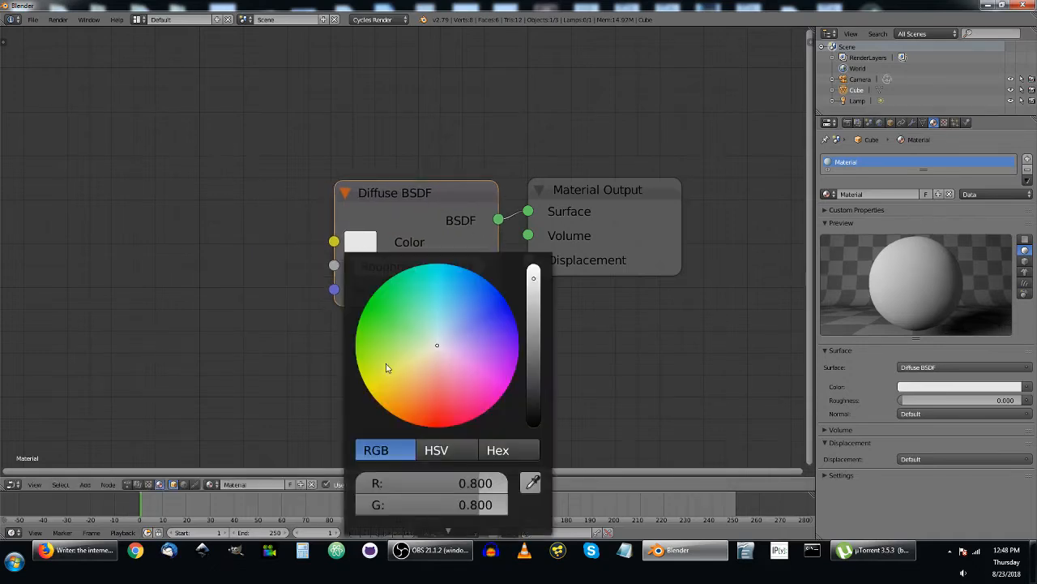
{"action": "left_click", "coordinate": [365, 241]}
{"action": "left_click", "coordinate": [390, 300]}
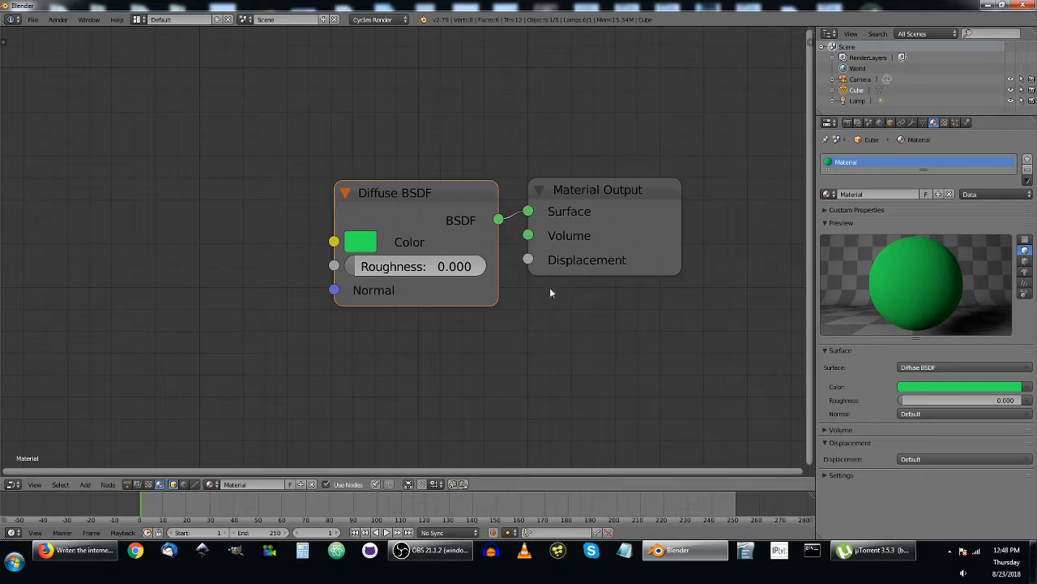
{"action": "left_click_drag", "start_coordinate": [364, 274], "coordinate": [458, 270]}
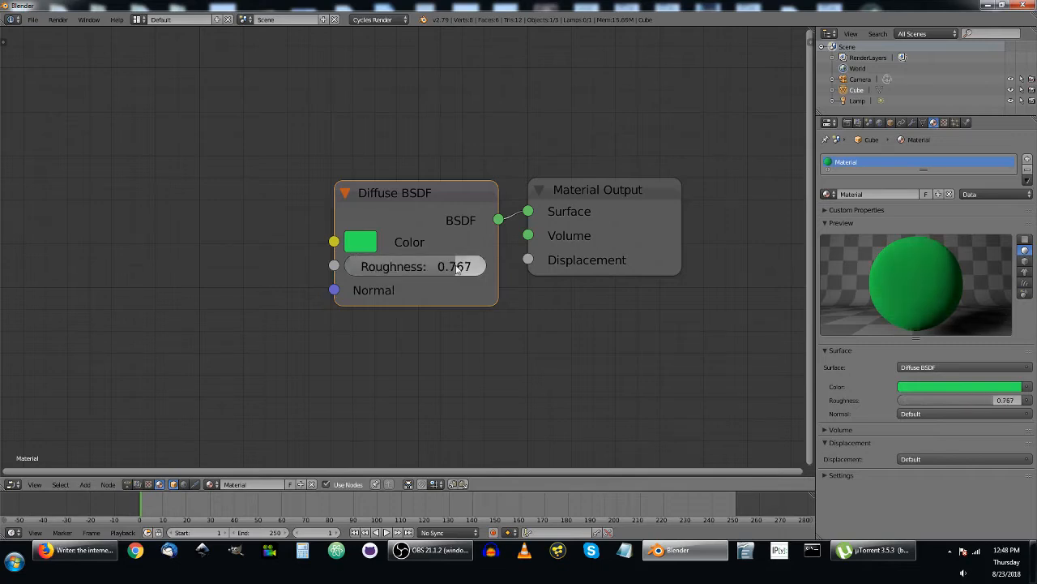
{"action": "left_click_drag", "start_coordinate": [458, 270], "coordinate": [347, 269]}
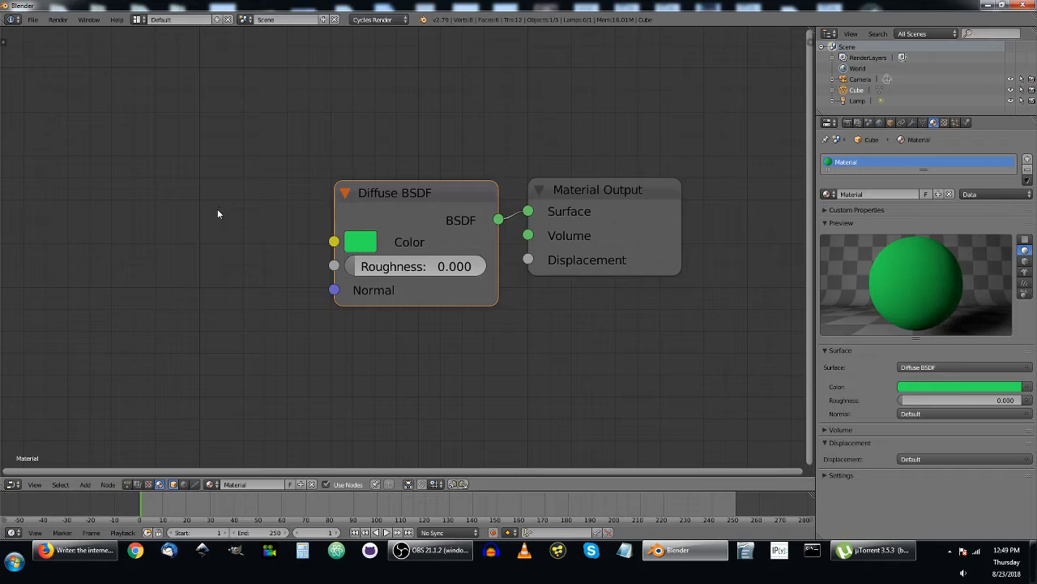
Add a MixRGB node ahead of the Diffuse BSDF and link its Color output to the shader's Color input
{"action": "key", "text": "shift+a"}
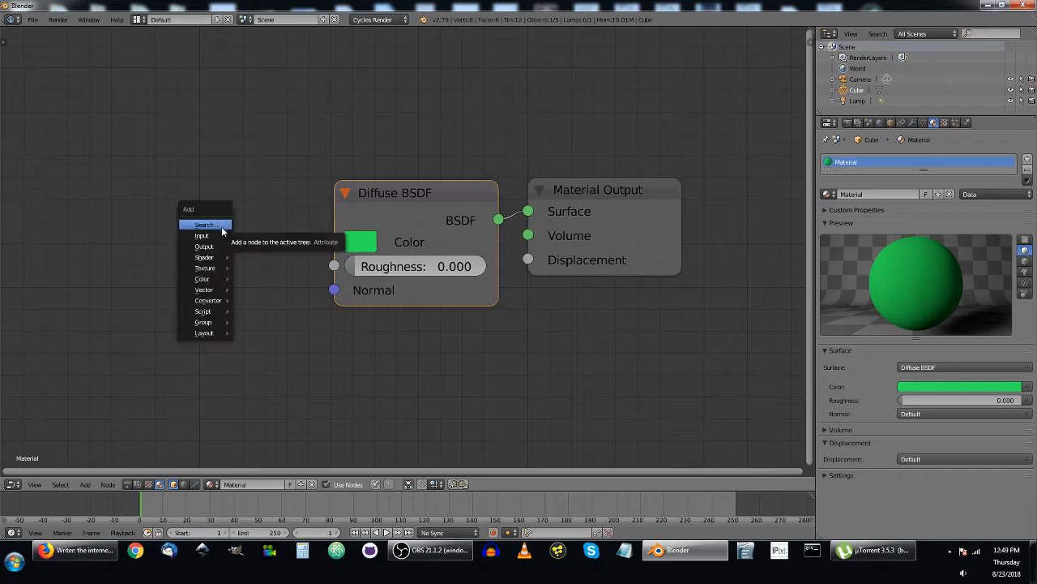
{"action": "mouse_move", "coordinate": [211, 279]}
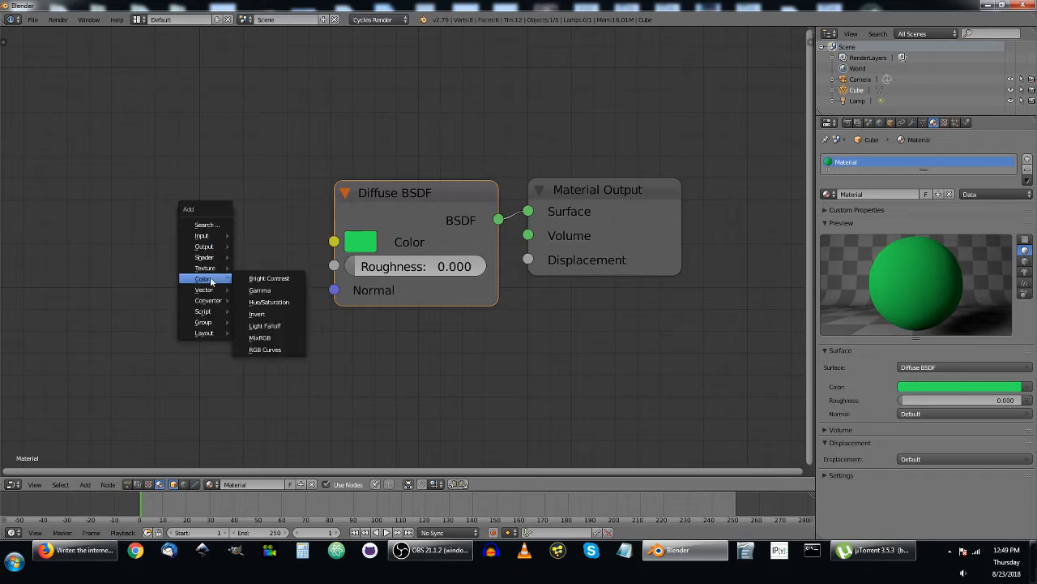
{"action": "left_click", "coordinate": [270, 333]}
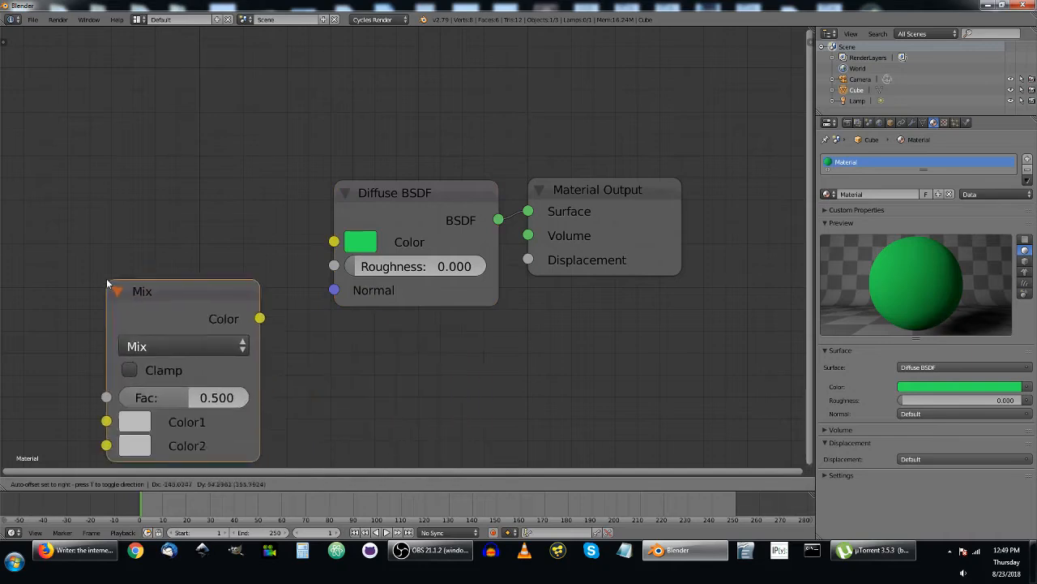
{"action": "left_click", "coordinate": [115, 196]}
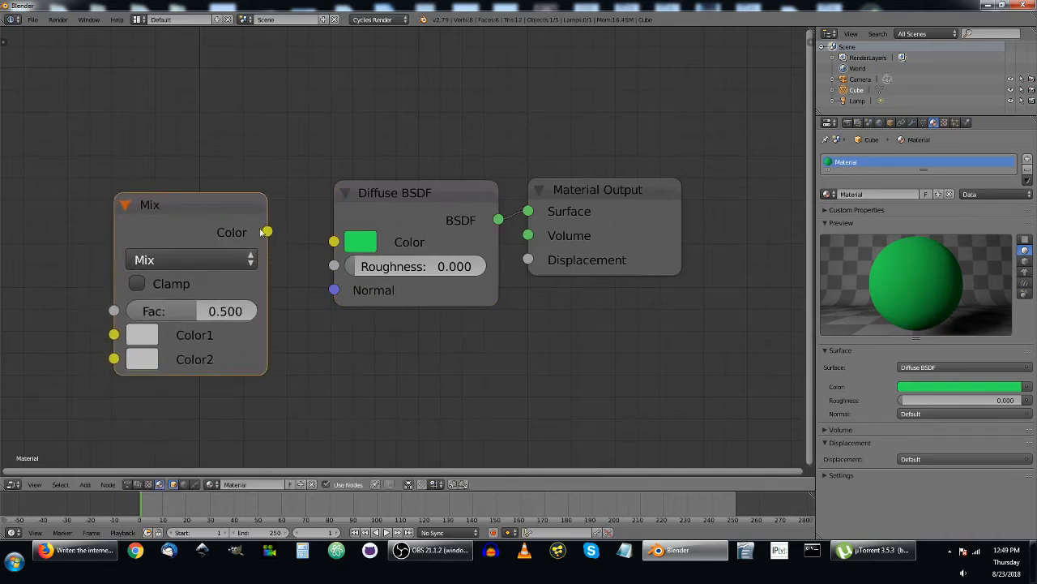
{"action": "left_click_drag", "start_coordinate": [268, 231], "coordinate": [347, 254]}
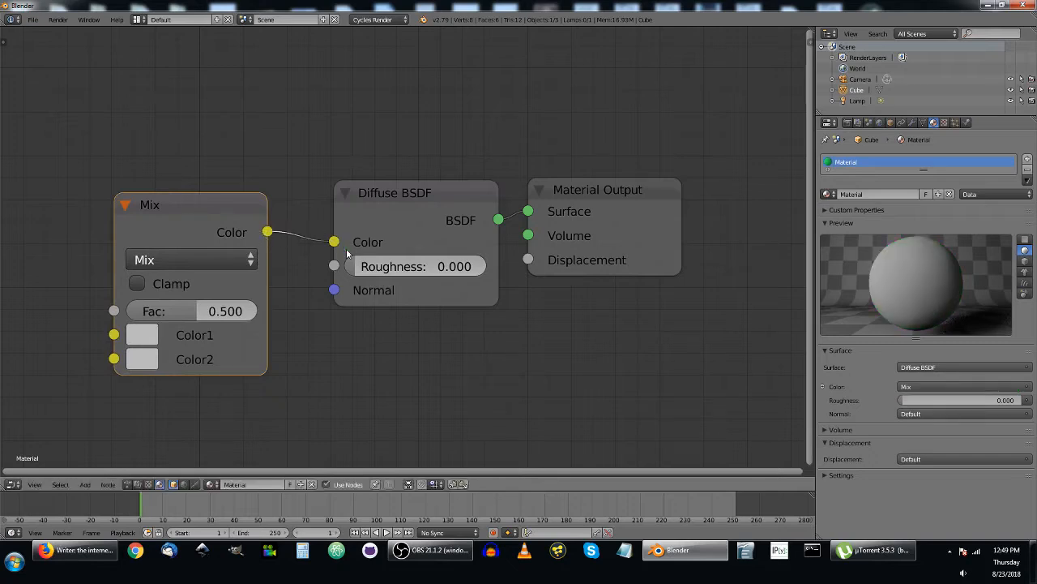
{"action": "key", "text": "g"}
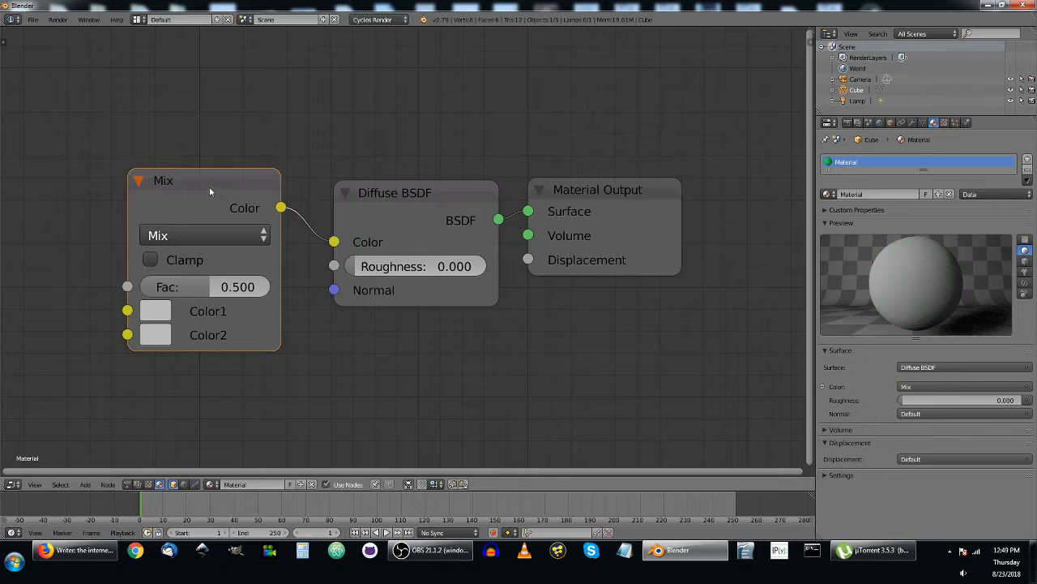
{"action": "left_click_drag", "start_coordinate": [209, 188], "coordinate": [182, 179]}
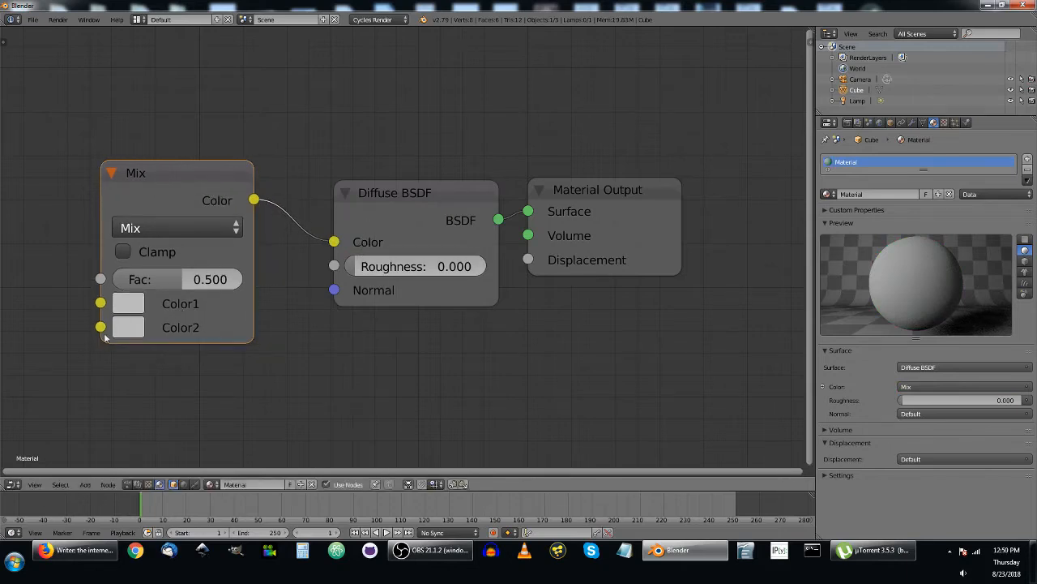
Set the Mix node's Color1 to bright yellow and its Color2 to black
{"action": "left_click", "coordinate": [125, 305]}
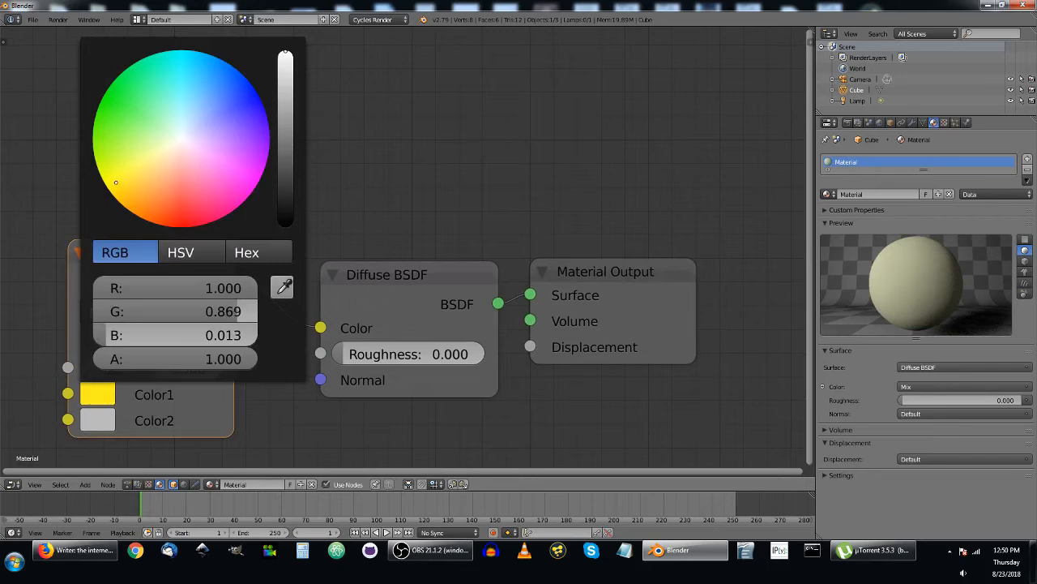
{"action": "left_click_drag", "start_coordinate": [113, 185], "coordinate": [118, 195]}
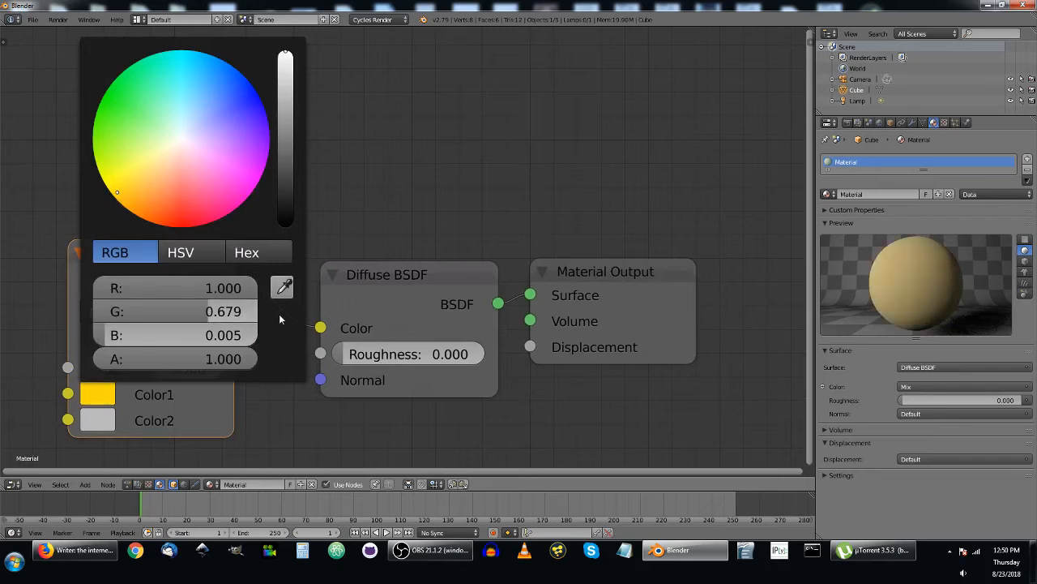
{"action": "left_click_drag", "start_coordinate": [186, 302], "coordinate": [259, 314]}
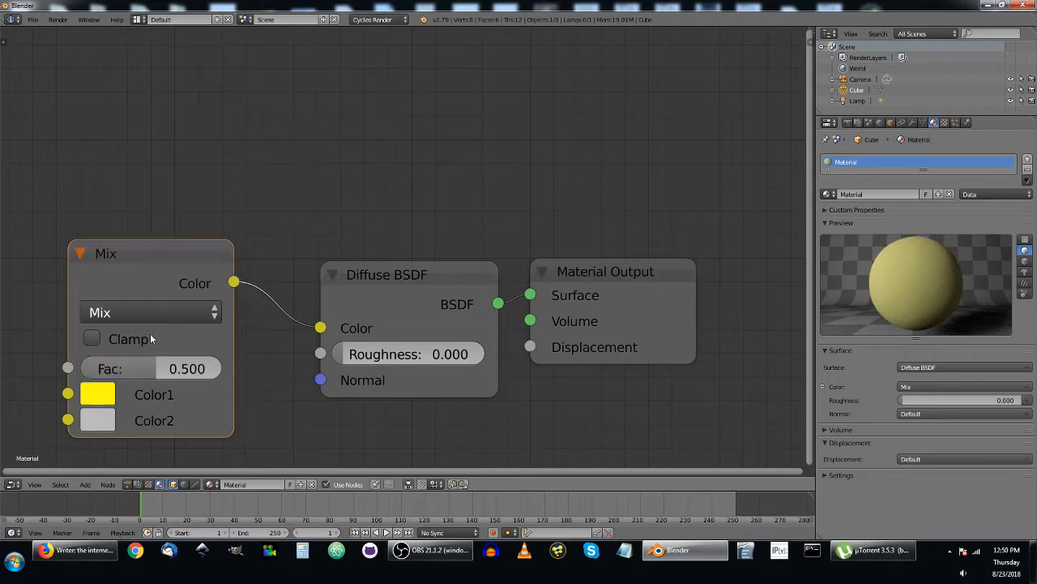
{"action": "left_click", "coordinate": [106, 418]}
{"action": "left_click", "coordinate": [107, 419]}
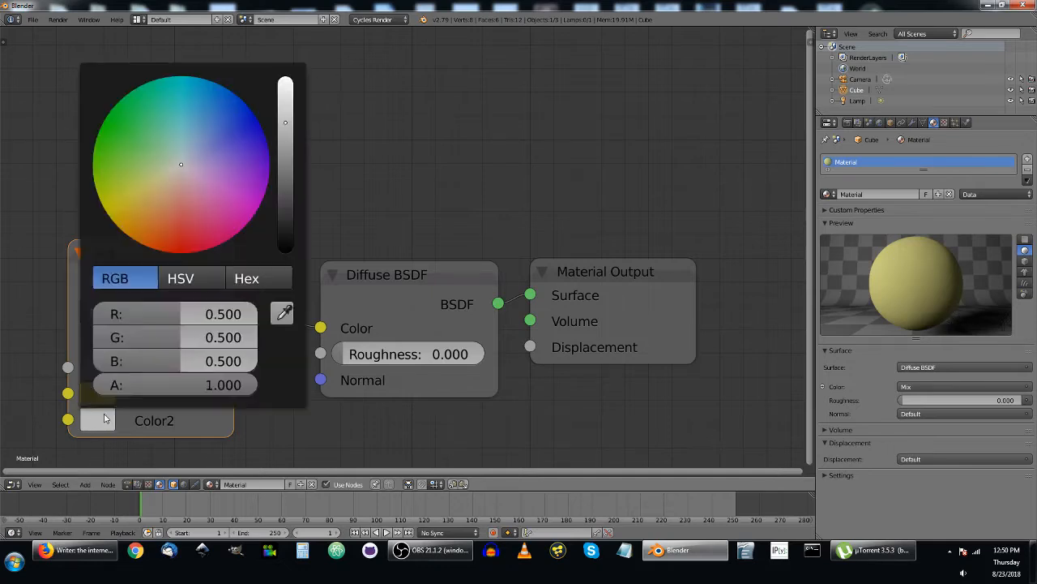
{"action": "left_click_drag", "start_coordinate": [287, 198], "coordinate": [287, 249]}
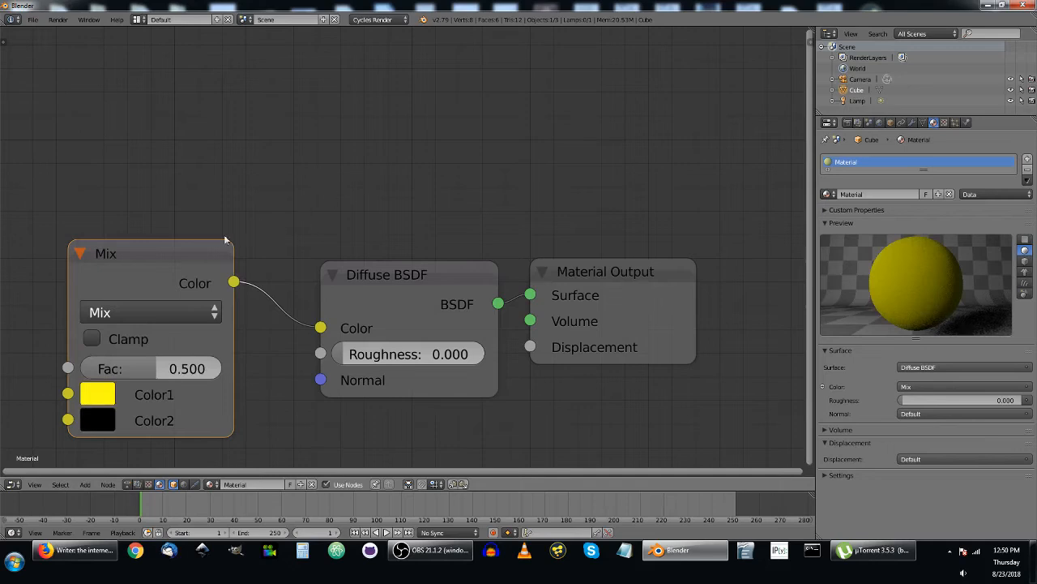
Move the Mix node closer to the Diffuse BSDF and set its mix factor to 0
{"action": "left_click_drag", "start_coordinate": [166, 244], "coordinate": [211, 224]}
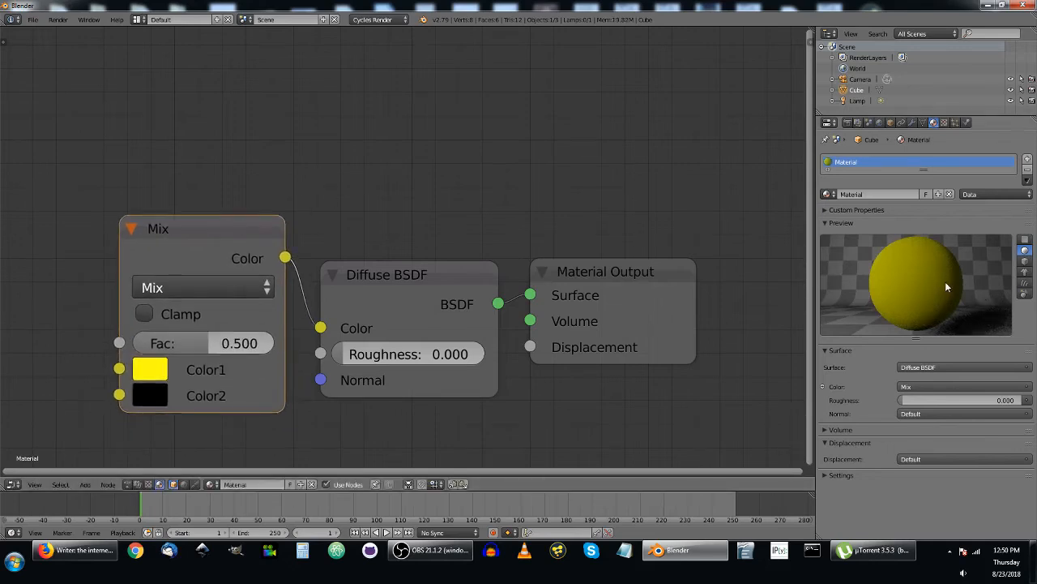
{"action": "left_click_drag", "start_coordinate": [199, 350], "coordinate": [146, 347]}
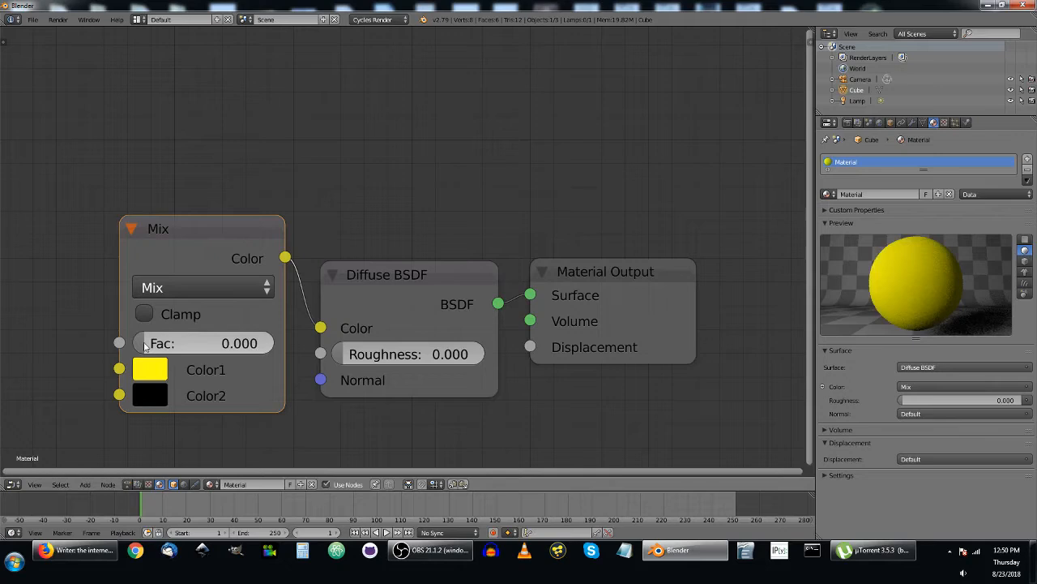
{"action": "middle_click_drag", "start_coordinate": [299, 200], "coordinate": [472, 192]}
{"action": "scroll", "coordinate": [405, 183], "scroll_direction": "down", "scroll_amount": 1}
{"action": "scroll", "coordinate": [406, 182], "scroll_direction": "down", "scroll_amount": 1}
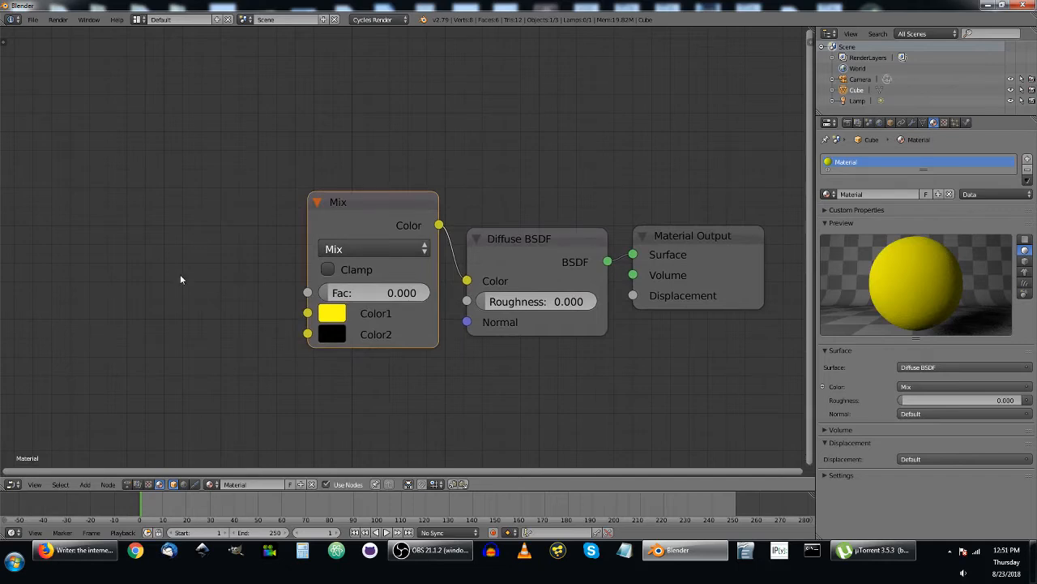
Add a Noise Texture node, link its Fac output to the Mix node's Fac input, and space the two nodes evenly
{"action": "key", "text": "shift+a"}
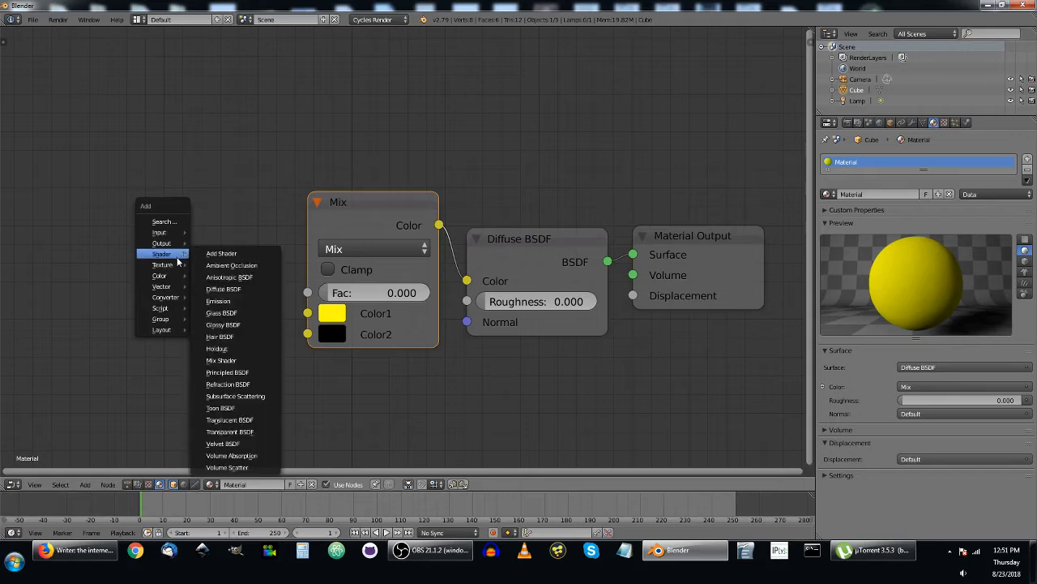
{"action": "mouse_move", "coordinate": [179, 264]}
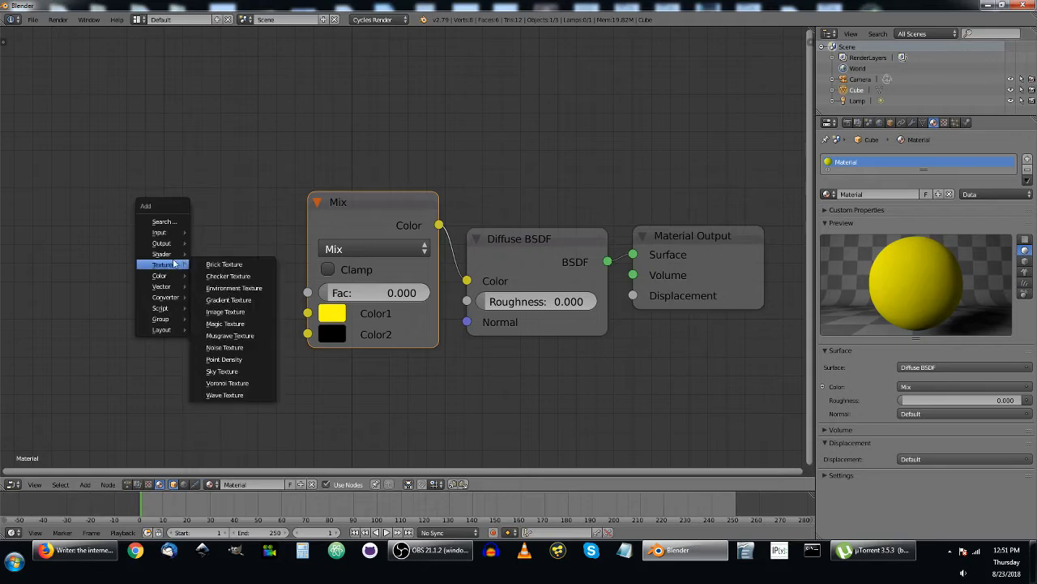
{"action": "left_click", "coordinate": [229, 346]}
{"action": "left_click", "coordinate": [86, 181]}
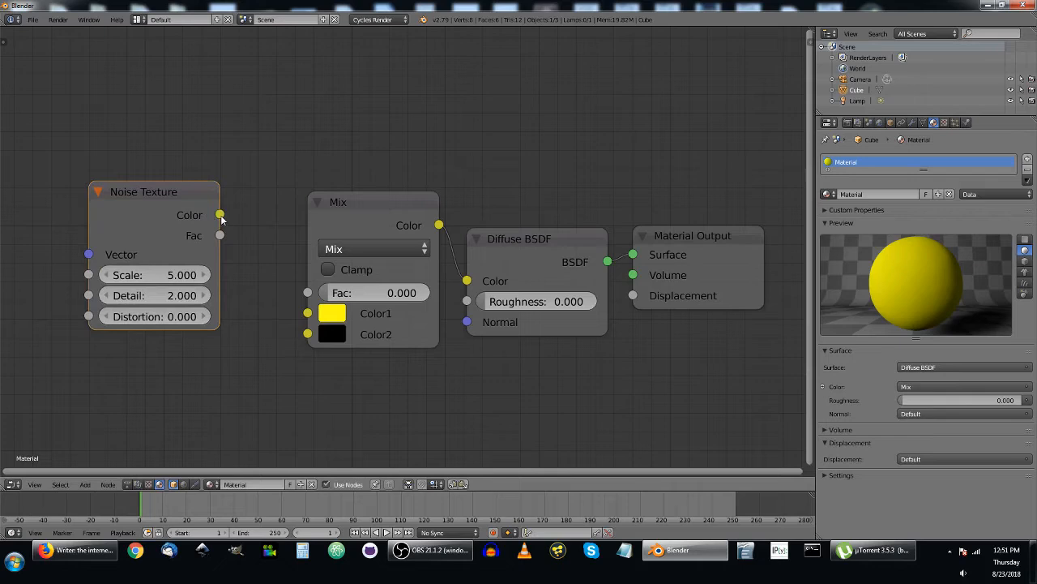
{"action": "left_click_drag", "start_coordinate": [219, 235], "coordinate": [316, 292]}
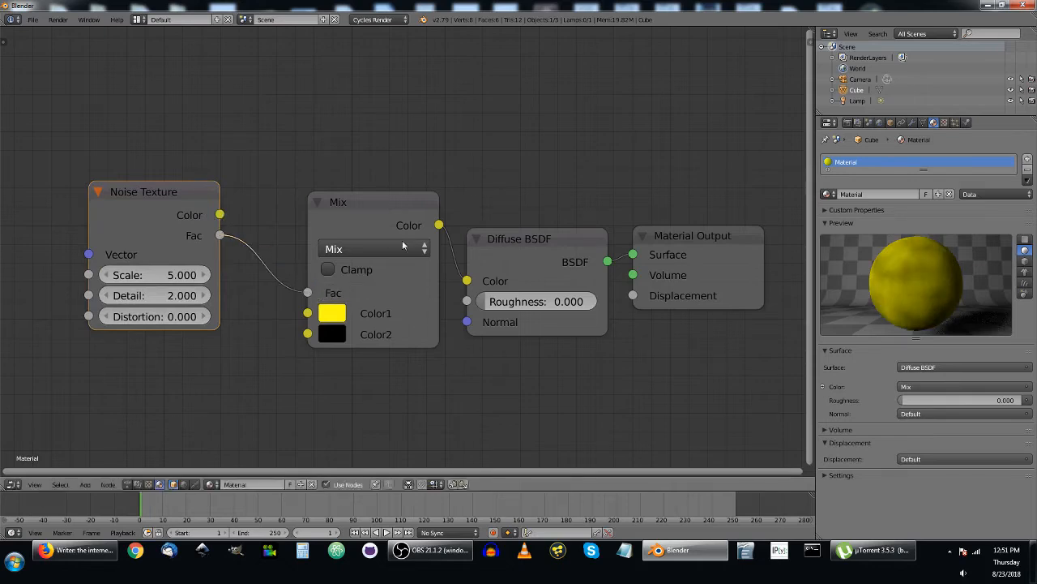
{"action": "left_click_drag", "start_coordinate": [399, 196], "coordinate": [379, 196]}
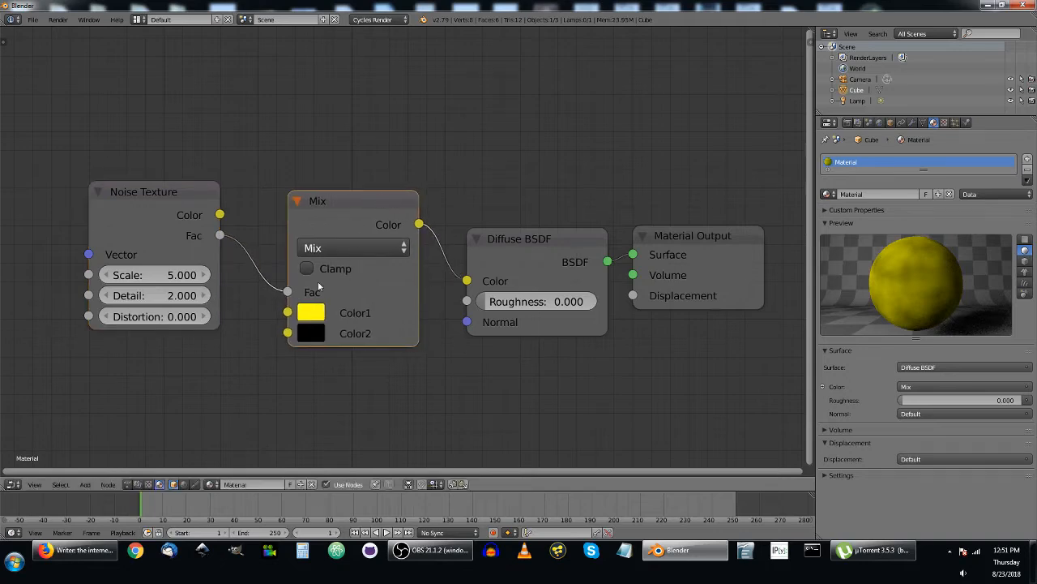
{"action": "left_click_drag", "start_coordinate": [163, 190], "coordinate": [185, 201]}
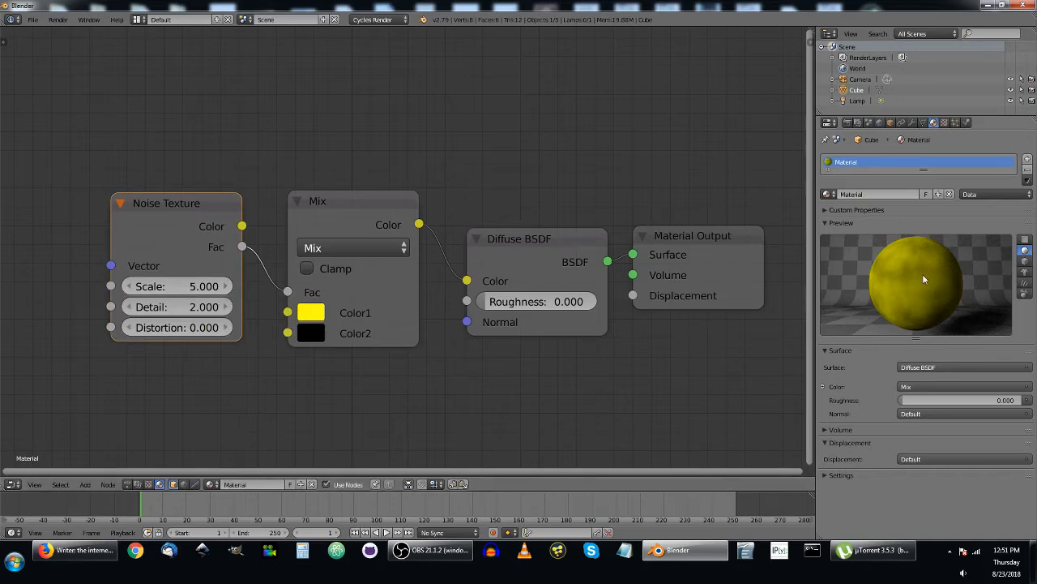
Try Noise Texture scale values of 10 and 1
{"action": "left_click", "coordinate": [174, 286]}
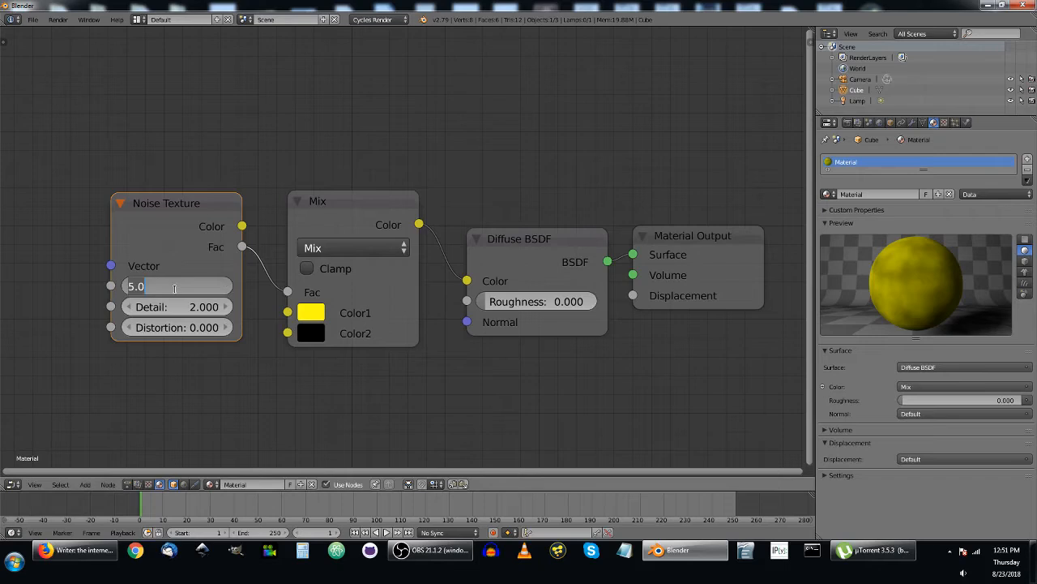
{"action": "type", "text": "10"}
{"action": "key", "text": "Return"}
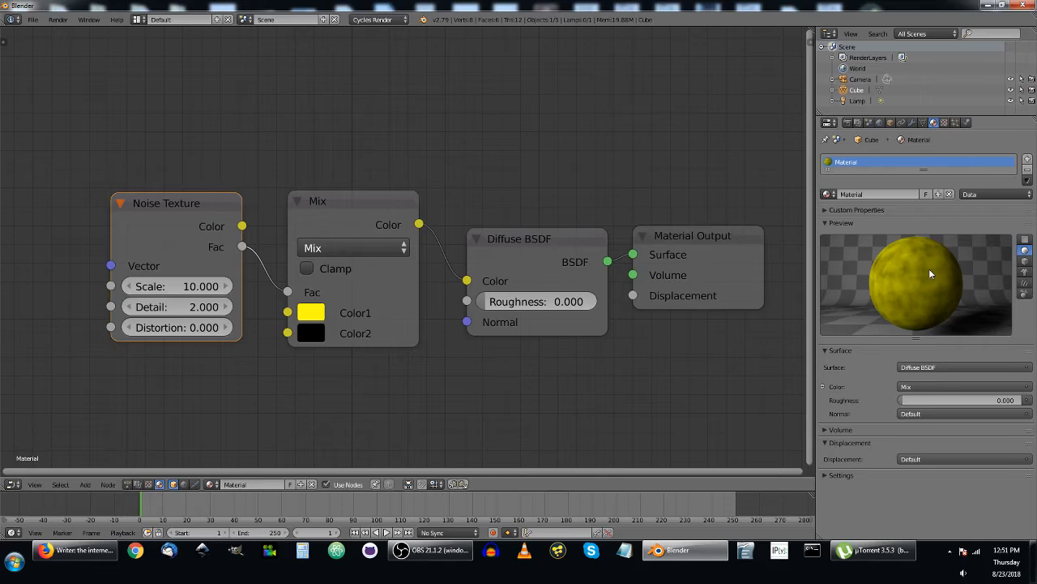
{"action": "left_click", "coordinate": [198, 284]}
{"action": "type", "text": "1"}
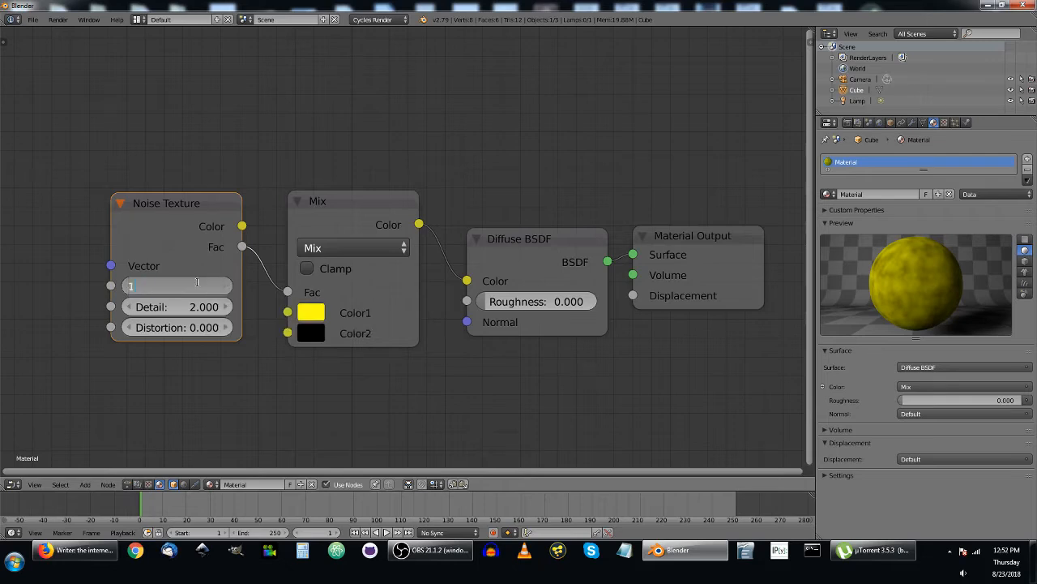
{"action": "key", "text": "Return"}
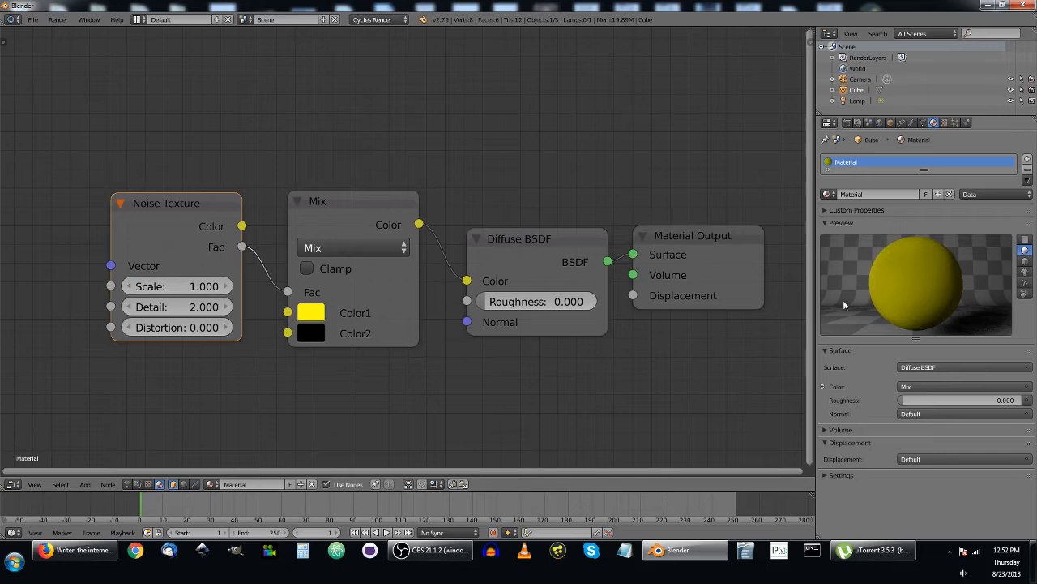
Try Noise Texture scale values of 2, 4 and 10 to compare the pattern size
{"action": "left_click", "coordinate": [148, 286]}
{"action": "type", "text": "2"}
{"action": "key", "text": "Return"}
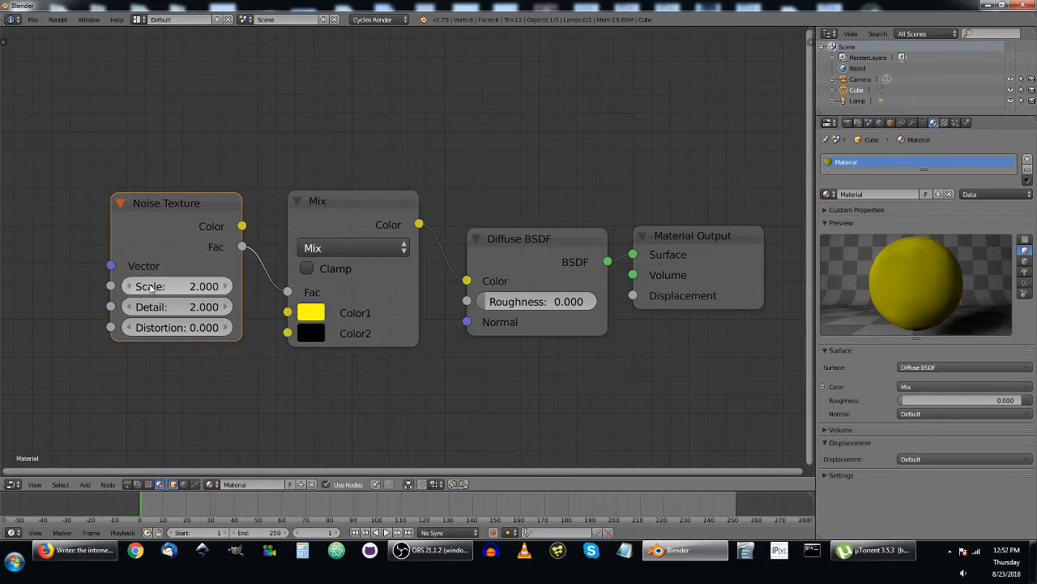
{"action": "left_click", "coordinate": [149, 286]}
{"action": "type", "text": "4"}
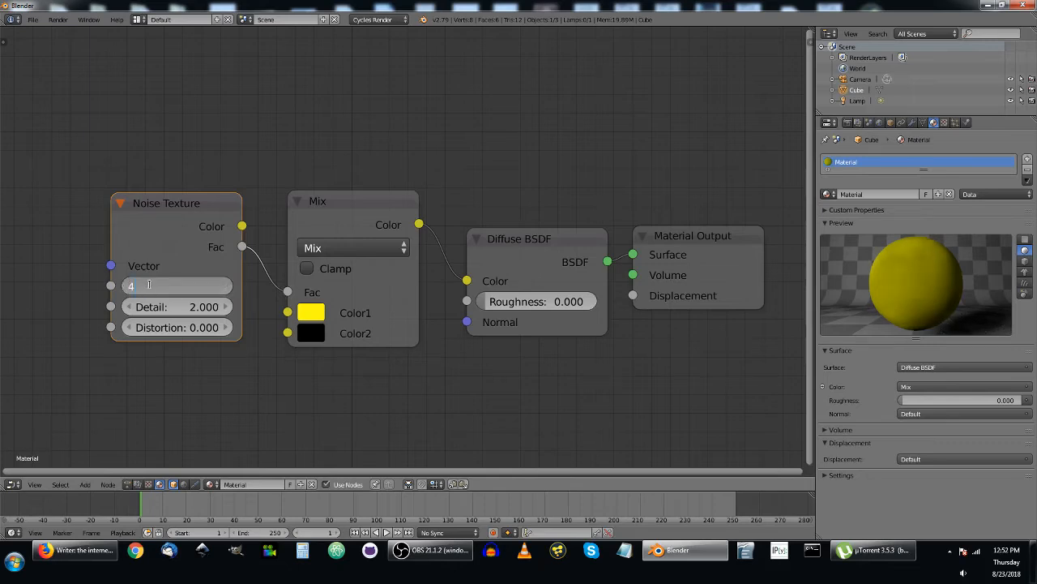
{"action": "key", "text": "Return"}
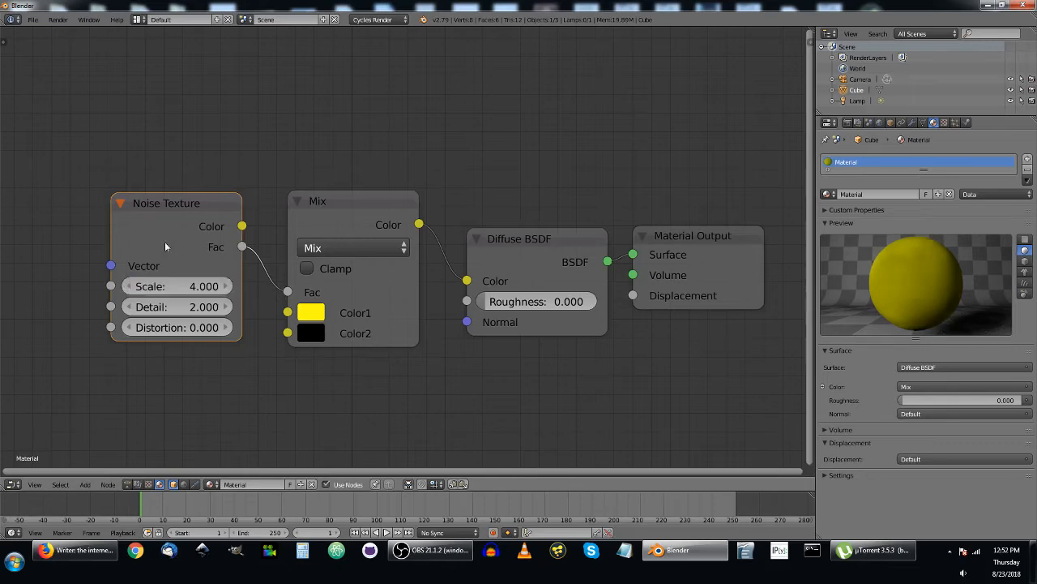
{"action": "left_click", "coordinate": [171, 287]}
{"action": "type", "text": "10"}
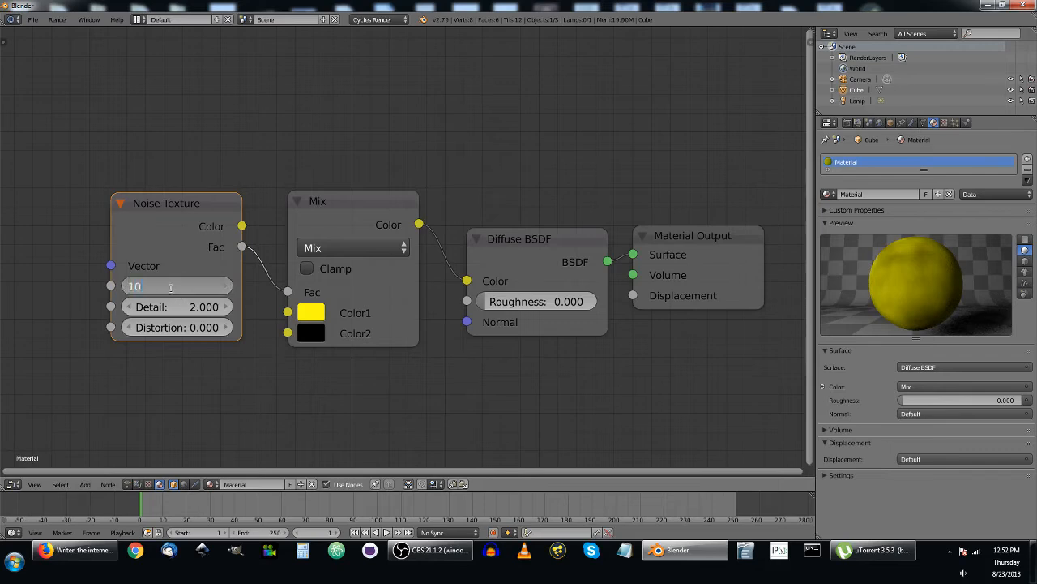
{"action": "key", "text": "Return"}
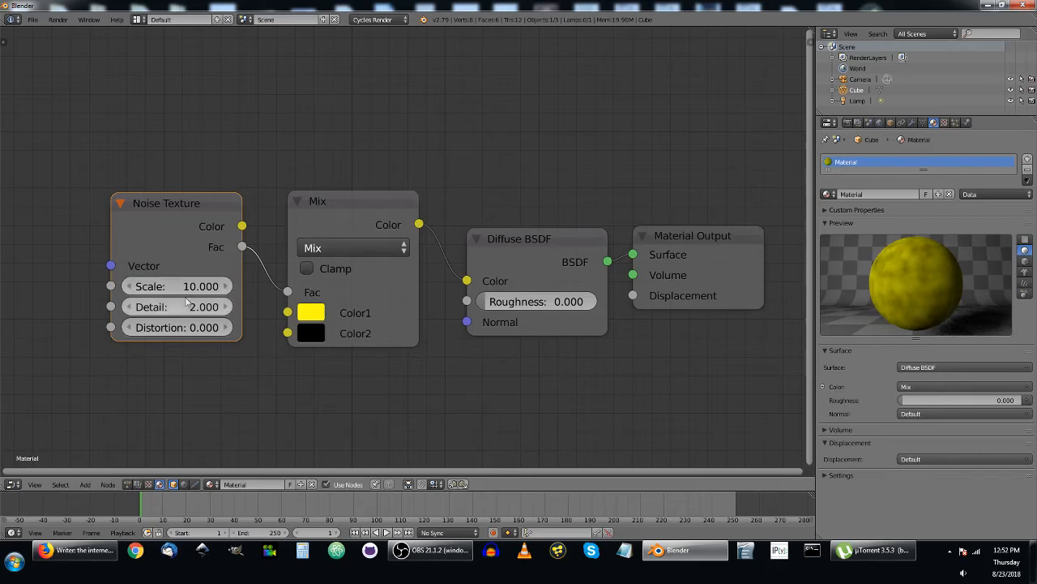
Try a Noise Texture detail of 10, and set the detail to 20
{"action": "left_click", "coordinate": [188, 307]}
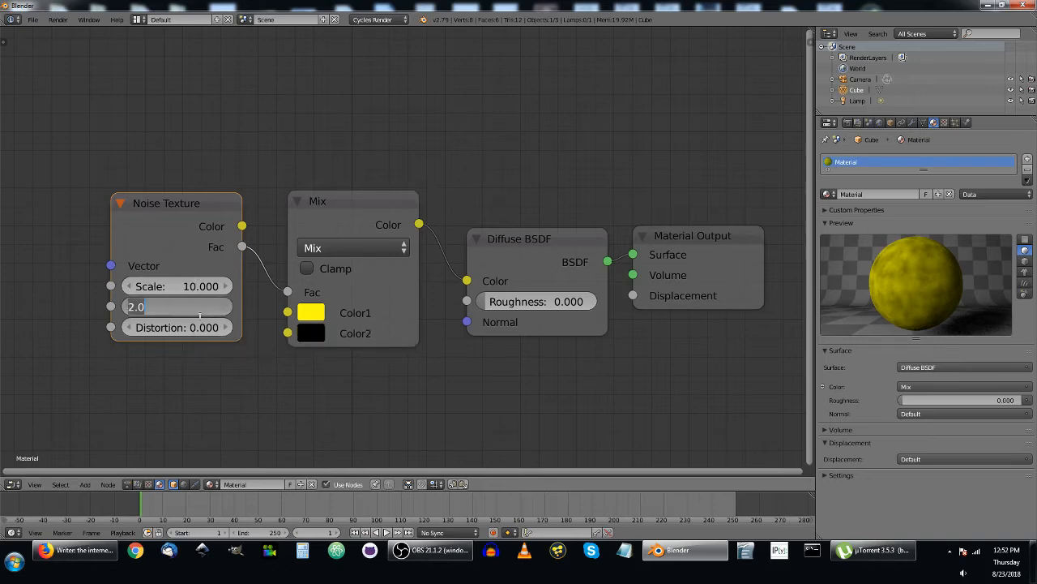
{"action": "type", "text": "10"}
{"action": "key", "text": "Return"}
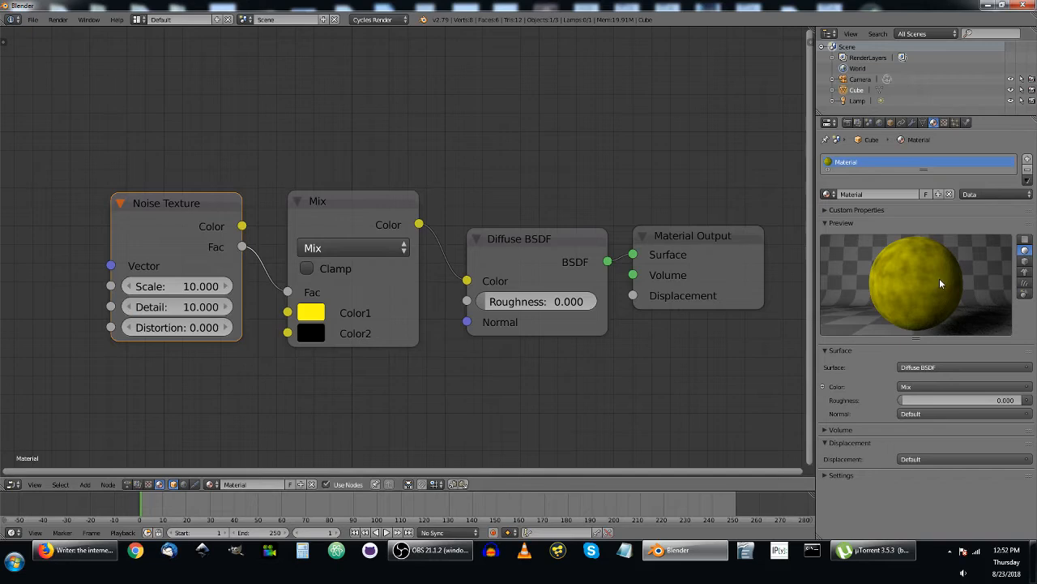
{"action": "left_click", "coordinate": [183, 306]}
{"action": "type", "text": "20"}
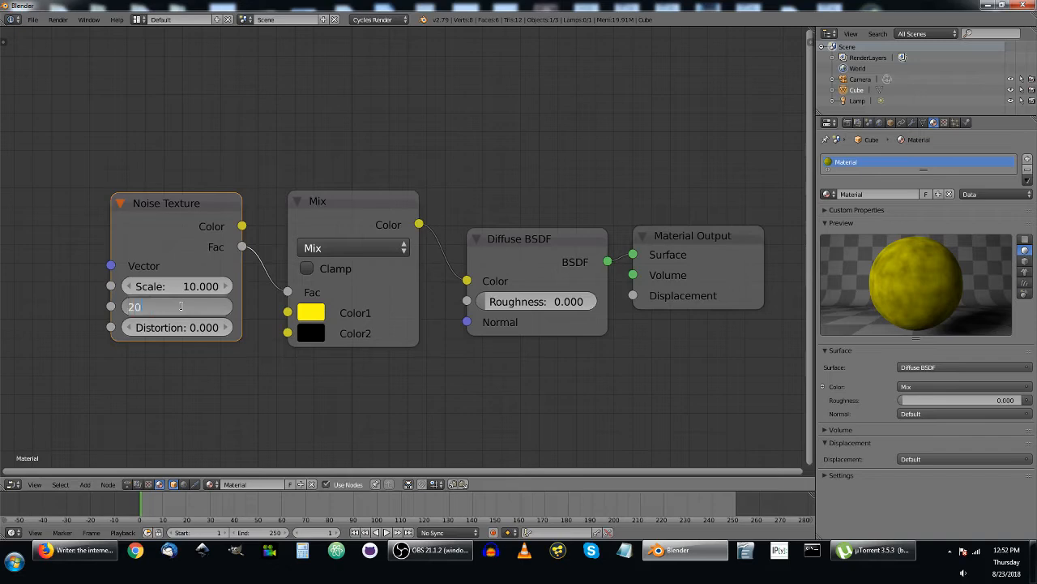
{"action": "key", "text": "Return"}
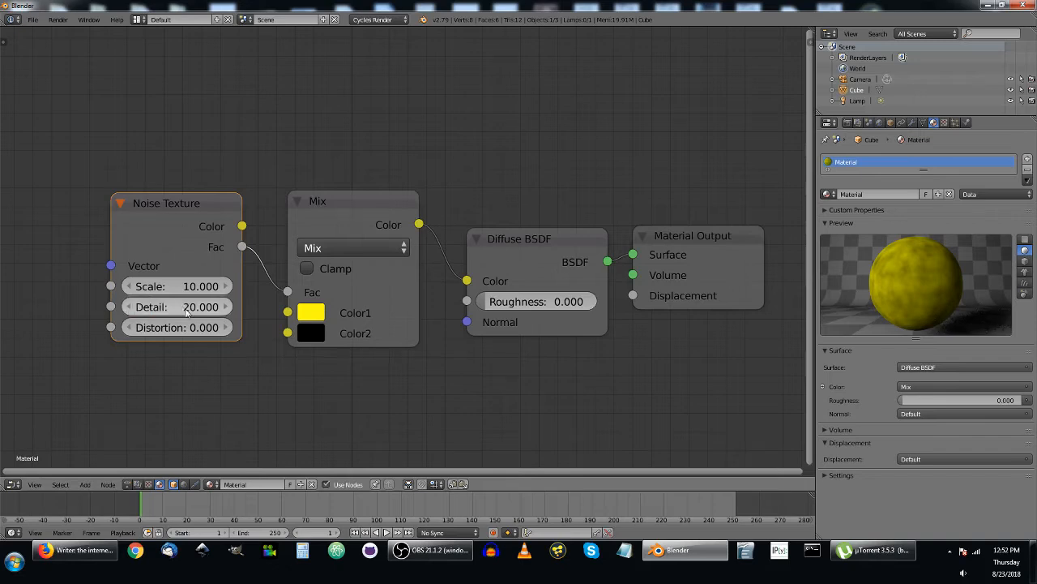
Try Noise Texture distortion values of 2 and 3, combining the last one with a scale of 5
{"action": "left_click", "coordinate": [174, 328]}
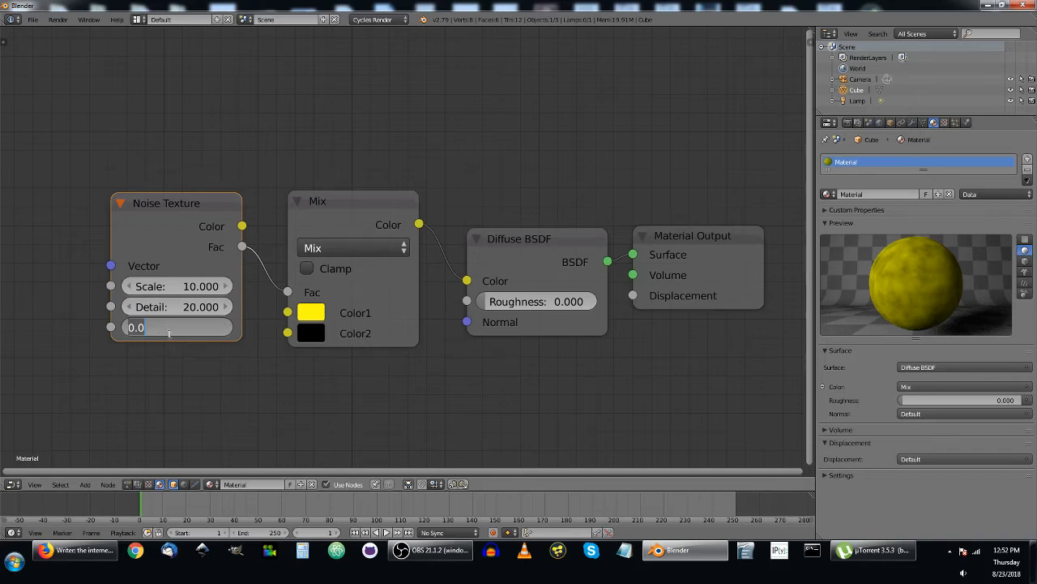
{"action": "type", "text": "2"}
{"action": "key", "text": "Return"}
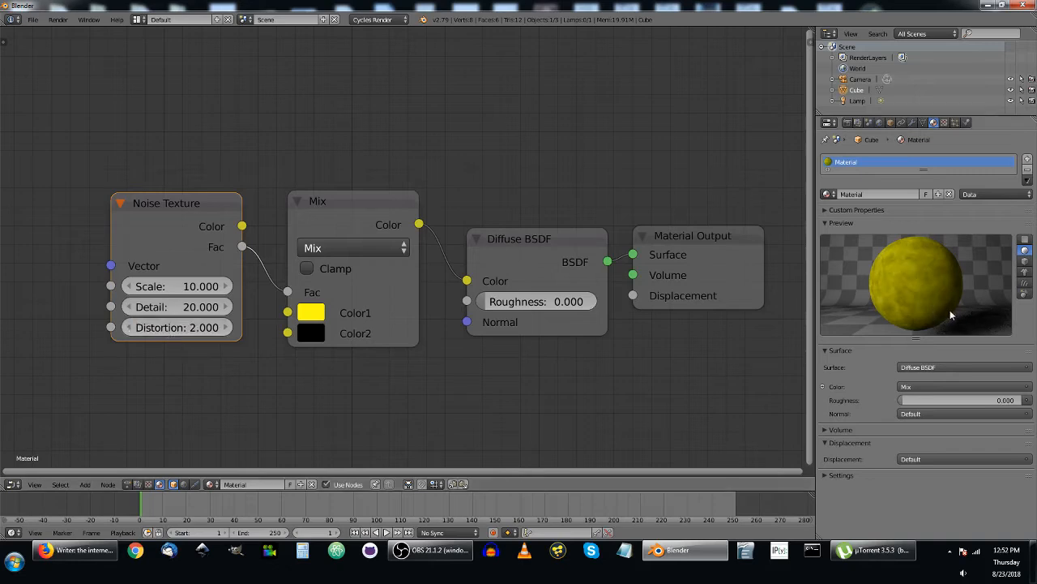
{"action": "left_click", "coordinate": [177, 327]}
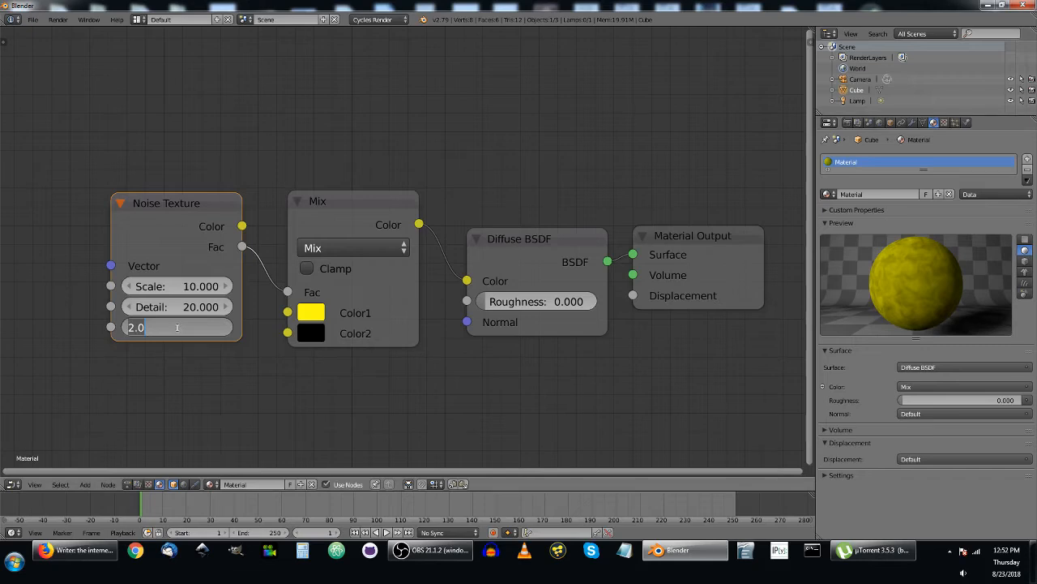
{"action": "type", "text": "3"}
{"action": "key", "text": "Return"}
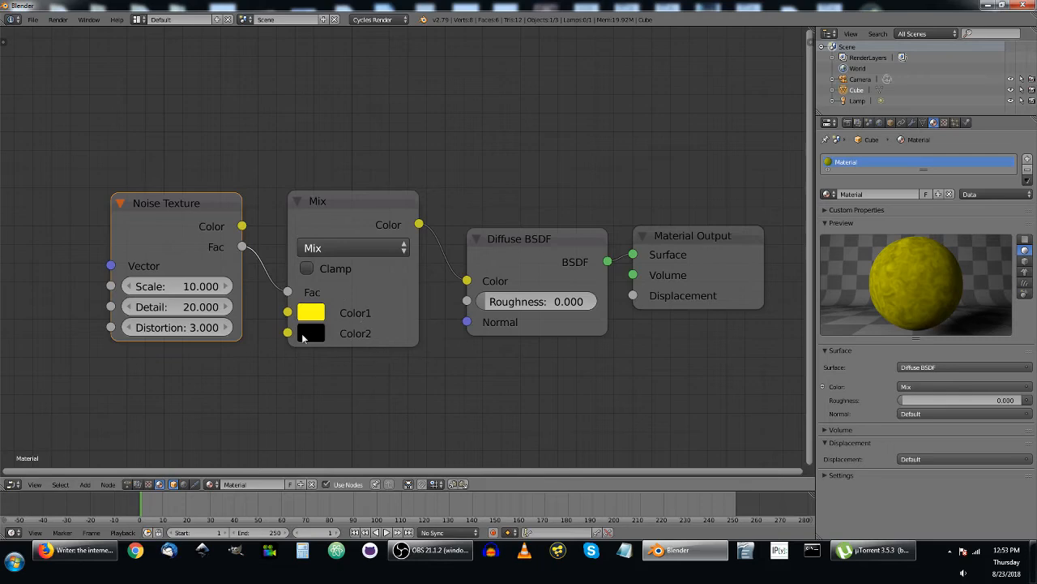
{"action": "left_click", "coordinate": [184, 287]}
{"action": "type", "text": "5"}
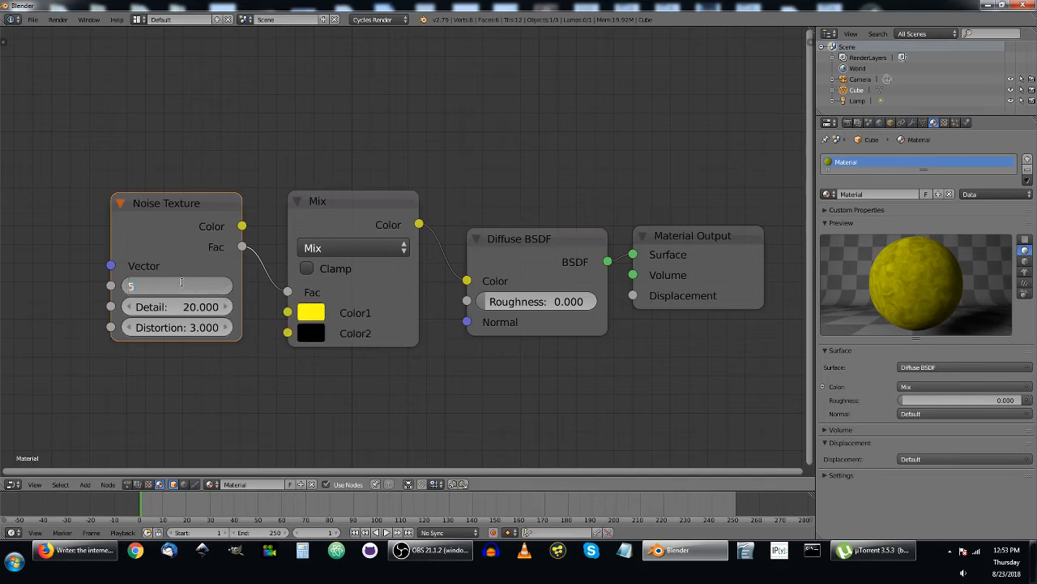
{"action": "key", "text": "Return"}
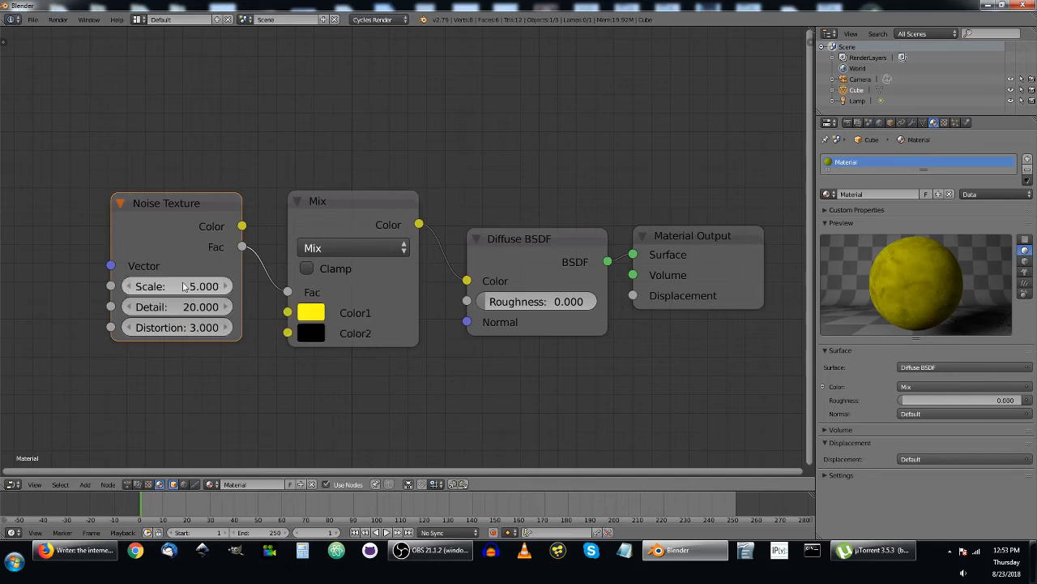
Reset the Noise Texture's distortion to 0 and set its scale to 20
{"action": "left_click", "coordinate": [172, 324]}
{"action": "type", "text": "0"}
{"action": "key", "text": "Return"}
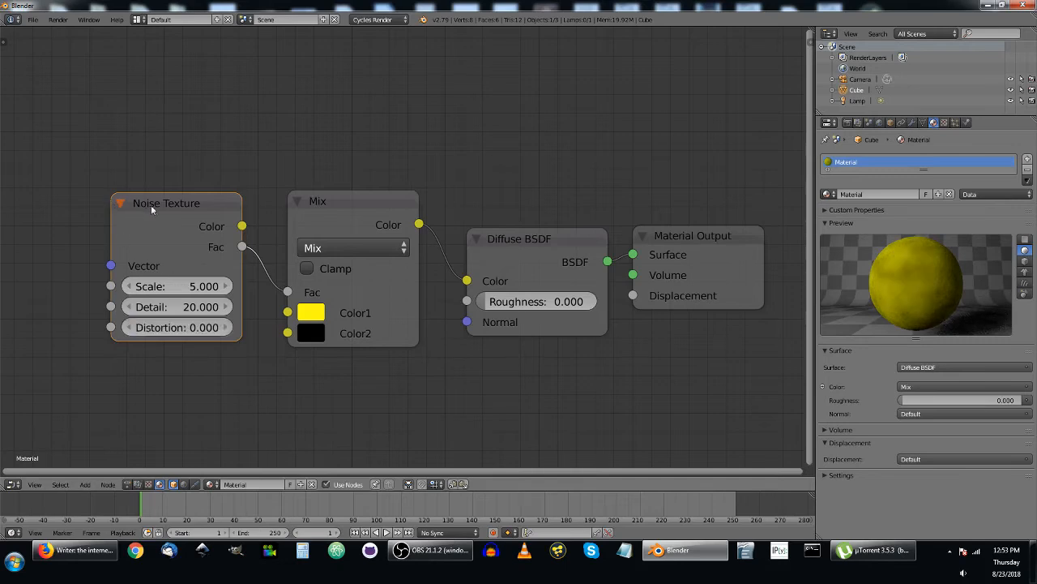
{"action": "left_click", "coordinate": [168, 282]}
{"action": "type", "text": "2"}
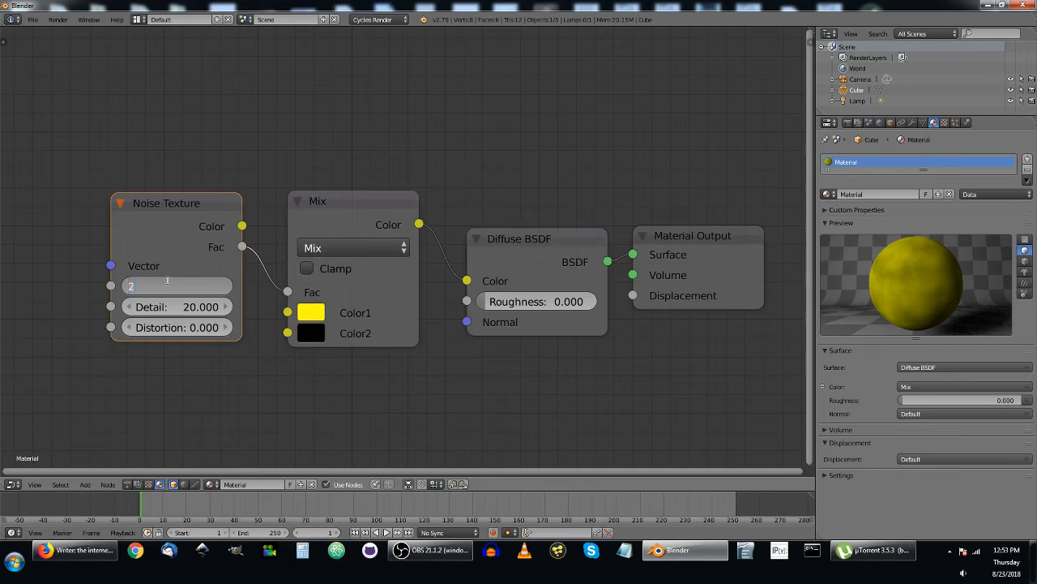
{"action": "type", "text": "0"}
{"action": "key", "text": "Return"}
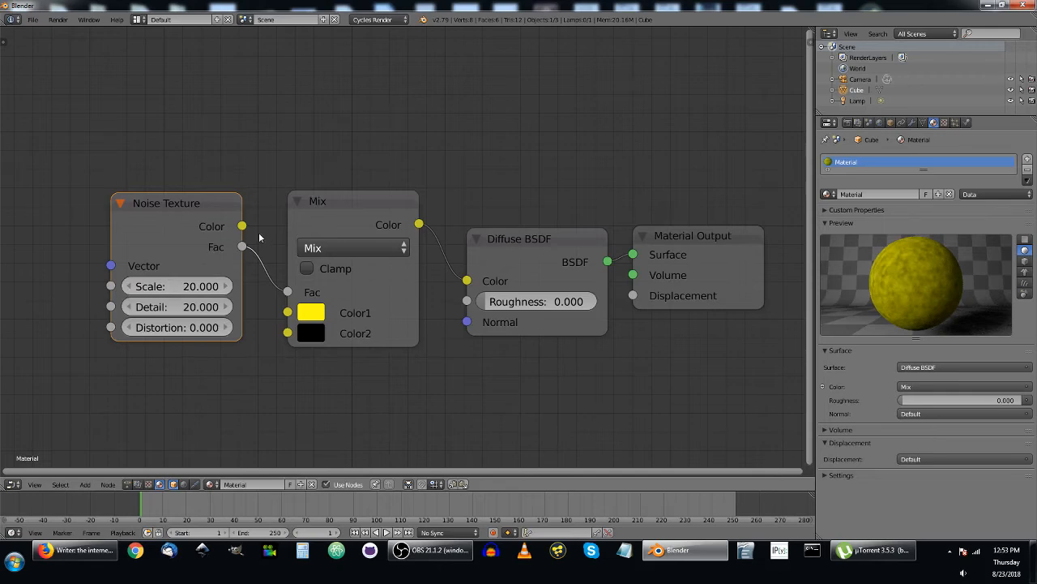
Link the Noise Texture's Fac output to the Material Output's Displacement input and move the Diffuse BSDF and Mix nodes clear of the link
{"action": "left_click_drag", "start_coordinate": [241, 247], "coordinate": [636, 297]}
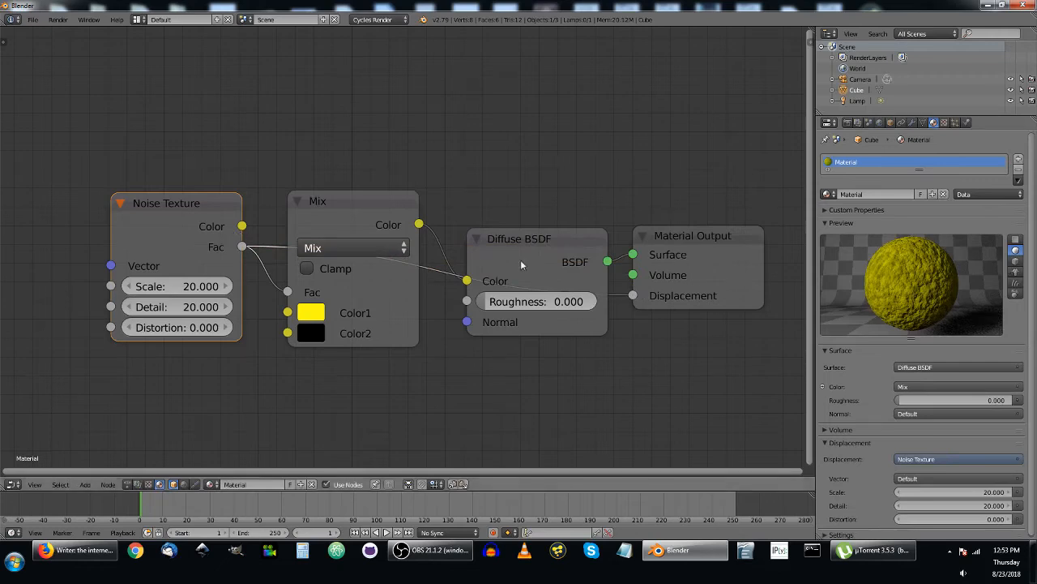
{"action": "left_click_drag", "start_coordinate": [523, 238], "coordinate": [514, 162]}
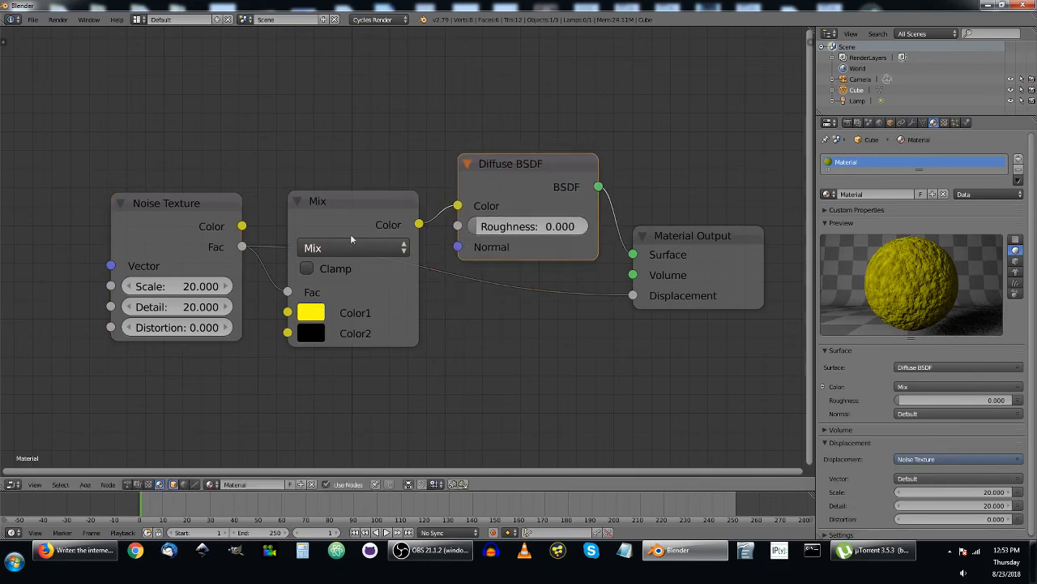
{"action": "left_click_drag", "start_coordinate": [355, 191], "coordinate": [337, 83]}
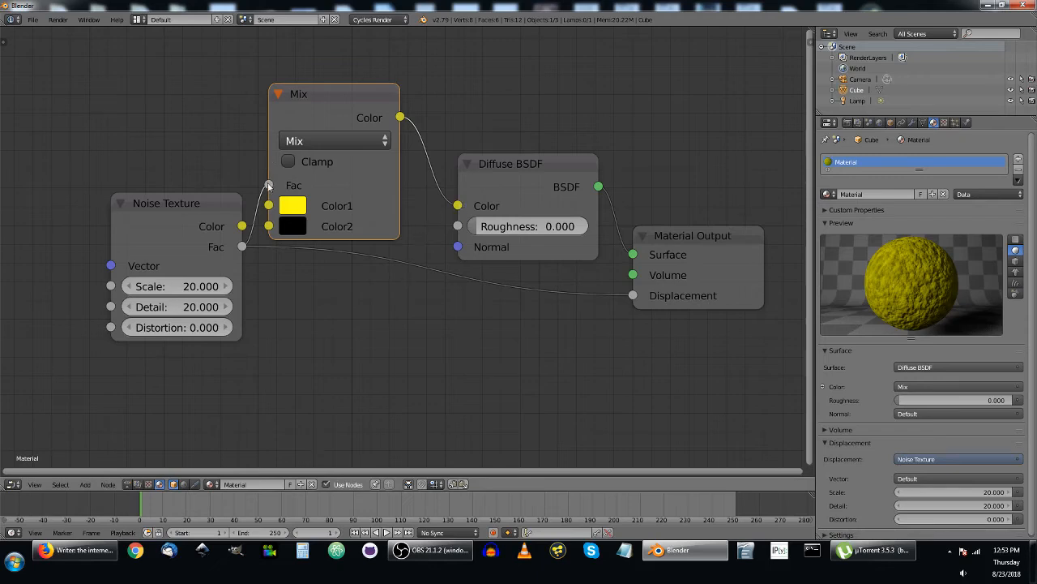
Disconnect the Noise Texture from the Mix node's Fac input and try a factor of 0.482 before resetting it to 0
{"action": "left_click_drag", "start_coordinate": [268, 185], "coordinate": [241, 170]}
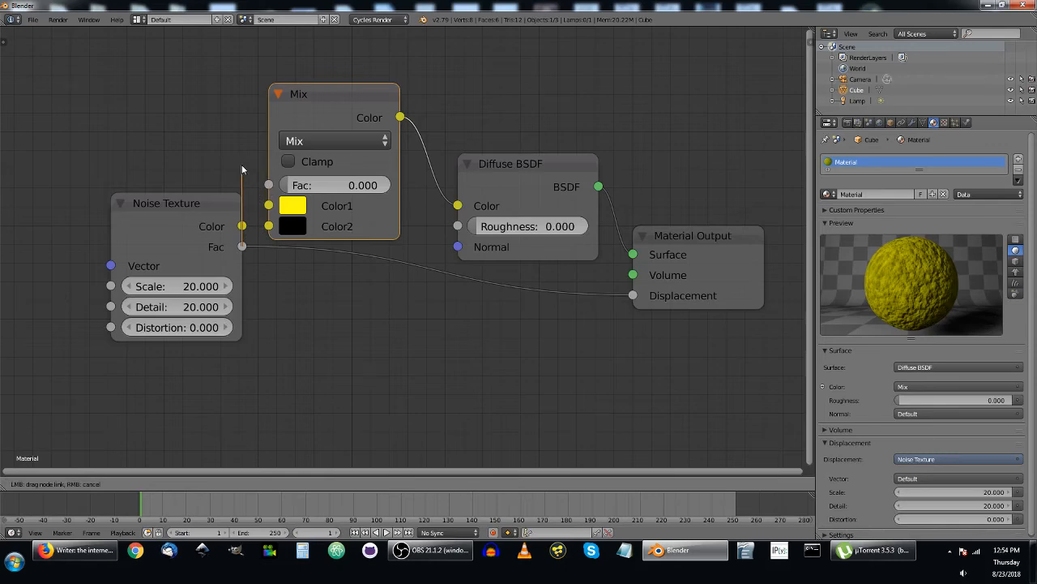
{"action": "left_click_drag", "start_coordinate": [242, 170], "coordinate": [242, 170]}
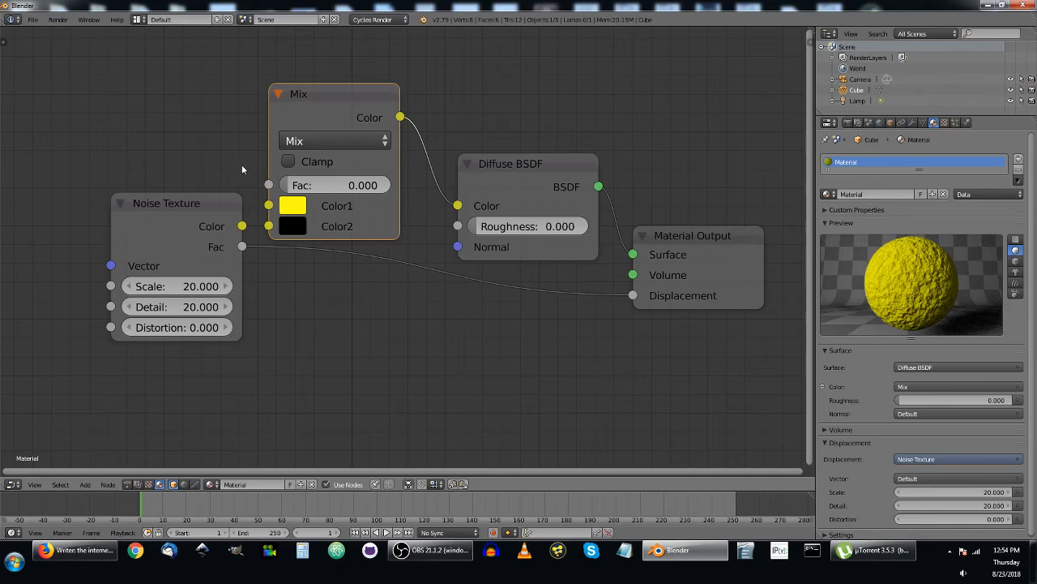
{"action": "left_click_drag", "start_coordinate": [323, 186], "coordinate": [376, 187]}
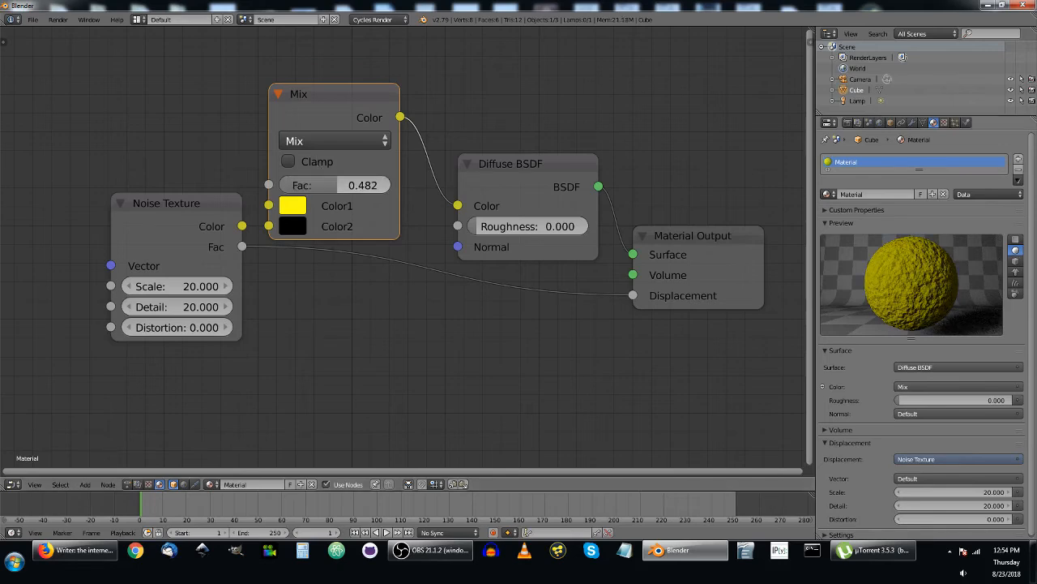
{"action": "left_click_drag", "start_coordinate": [318, 186], "coordinate": [290, 186]}
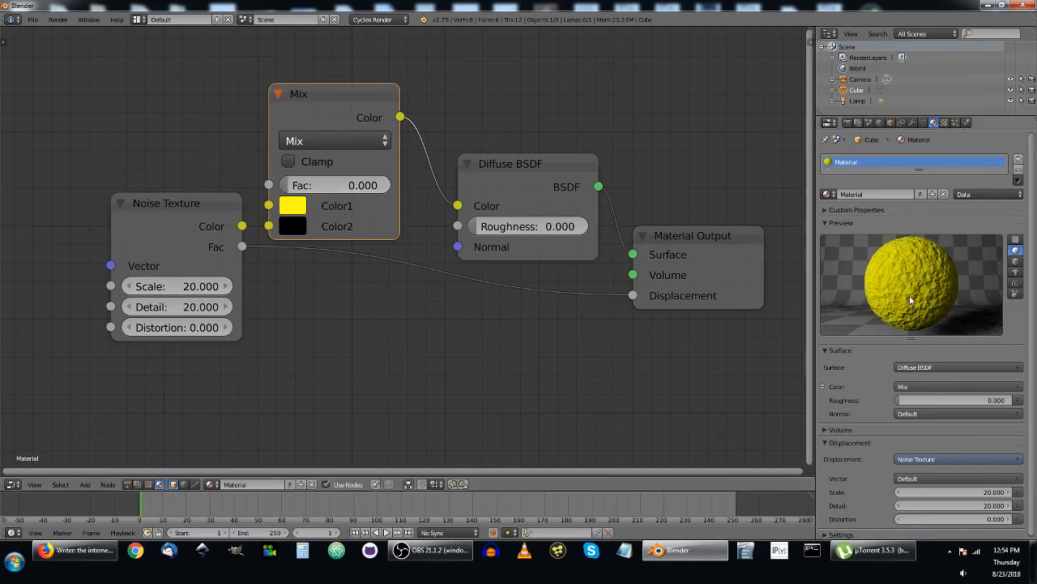
Unlink the Material Output's displacement and feed the Noise Texture's Fac output into the Mix node's Fac input, spacing the Noise Texture away from it
{"action": "left_click_drag", "start_coordinate": [633, 295], "coordinate": [606, 298]}
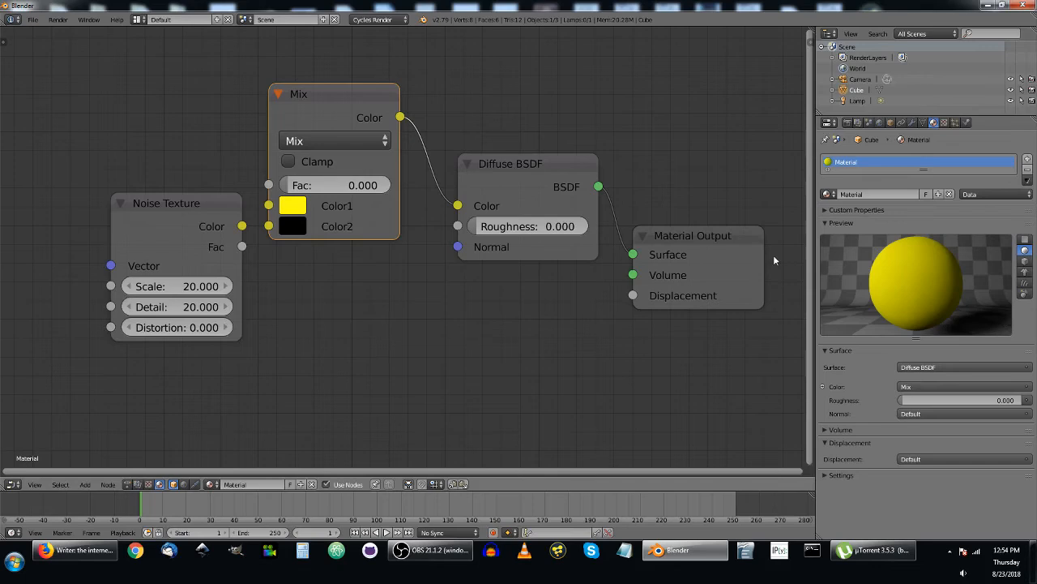
{"action": "left_click_drag", "start_coordinate": [241, 225], "coordinate": [269, 186]}
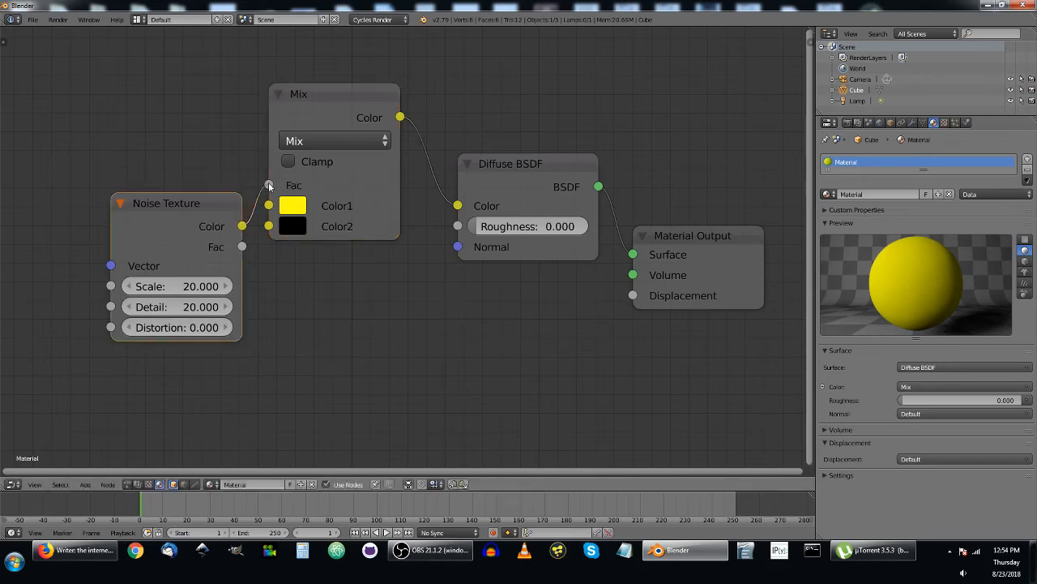
{"action": "left_click_drag", "start_coordinate": [242, 247], "coordinate": [270, 186]}
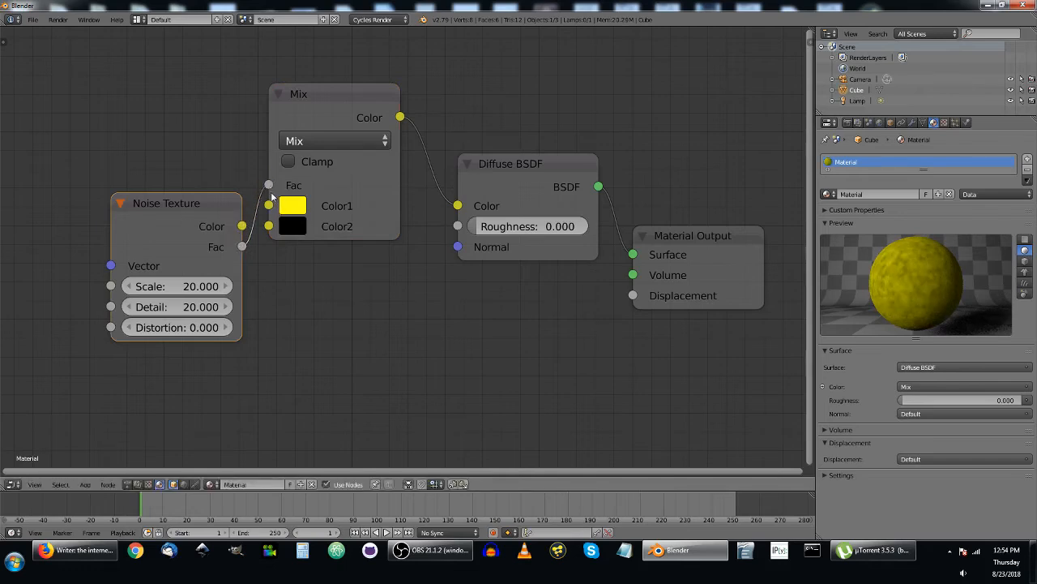
{"action": "key", "text": "g"}
{"action": "left_click", "coordinate": [226, 199]}
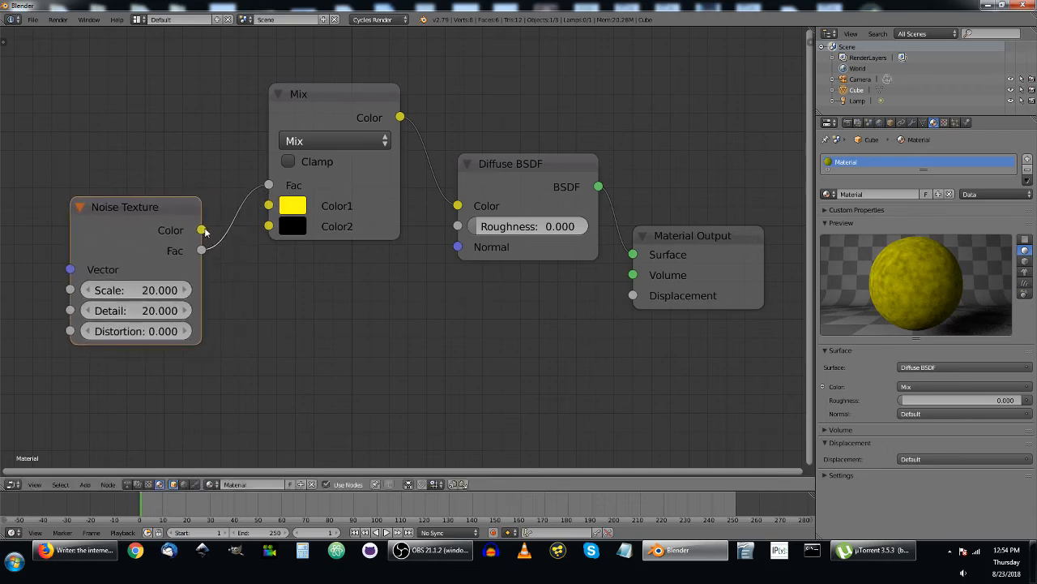
Link the Noise Texture's Color output directly to the Diffuse BSDF's Color input and set the noise scale to 5
{"action": "left_click_drag", "start_coordinate": [205, 232], "coordinate": [458, 206]}
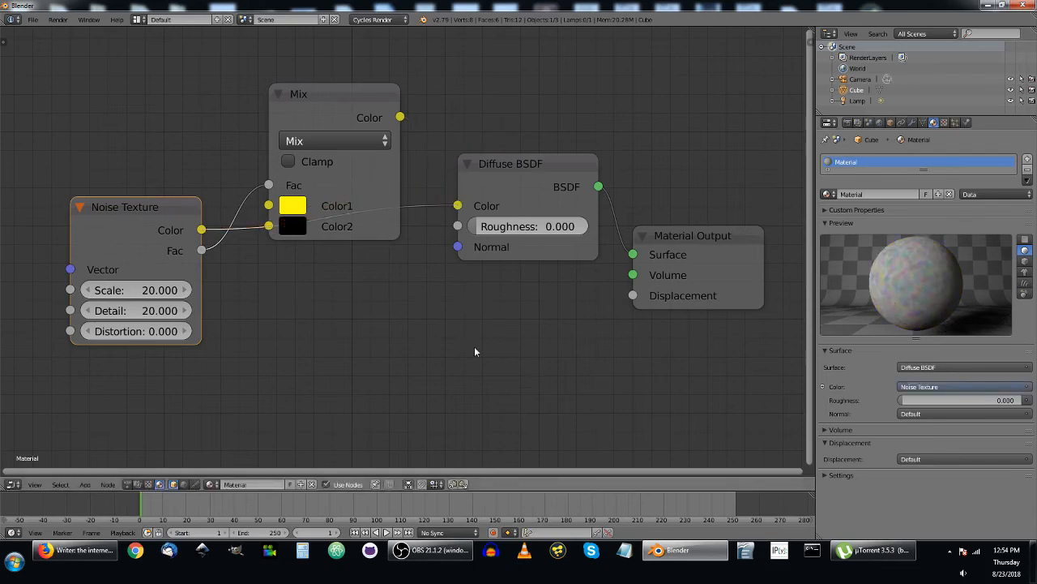
{"action": "left_click", "coordinate": [114, 289]}
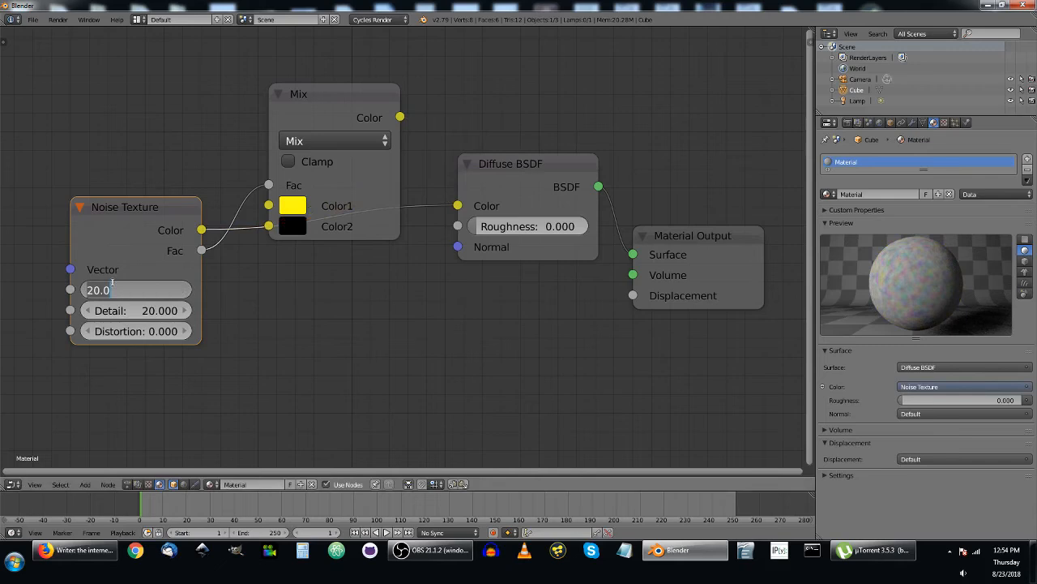
{"action": "type", "text": "50"}
{"action": "key", "text": "BackSpace"}
{"action": "key", "text": "Return"}
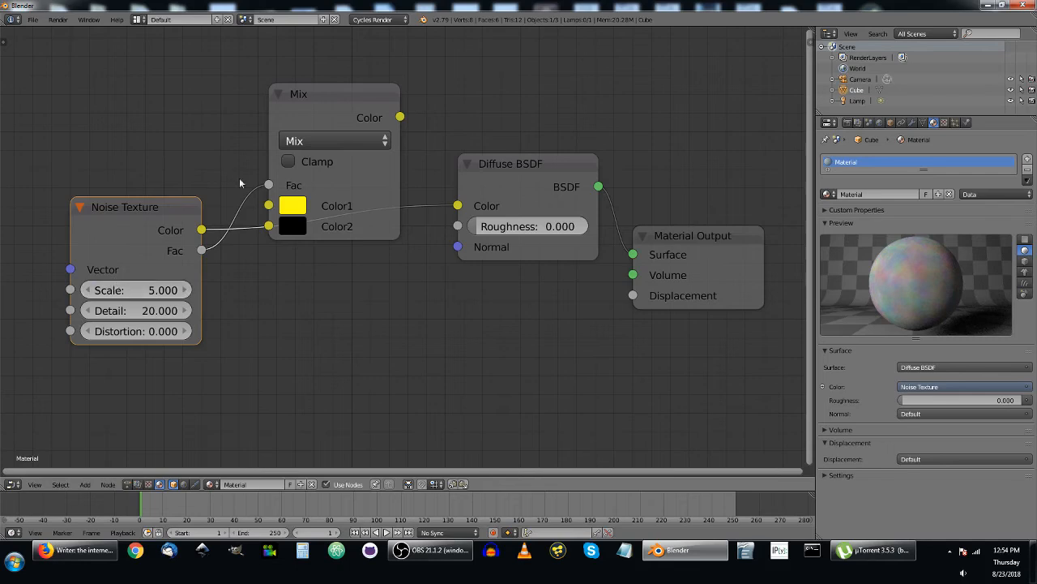
Remove all Noise Texture links and reconnect the Mix node's Color output to the Diffuse BSDF's Color input, lining up the nodes
{"action": "mouse_move", "coordinate": [260, 189]}
{"action": "left_mouse_down"}
{"action": "mouse_move", "coordinate": [254, 198]}
{"action": "mouse_move", "coordinate": [251, 188]}
{"action": "mouse_move", "coordinate": [261, 203]}
{"action": "left_mouse_up"}
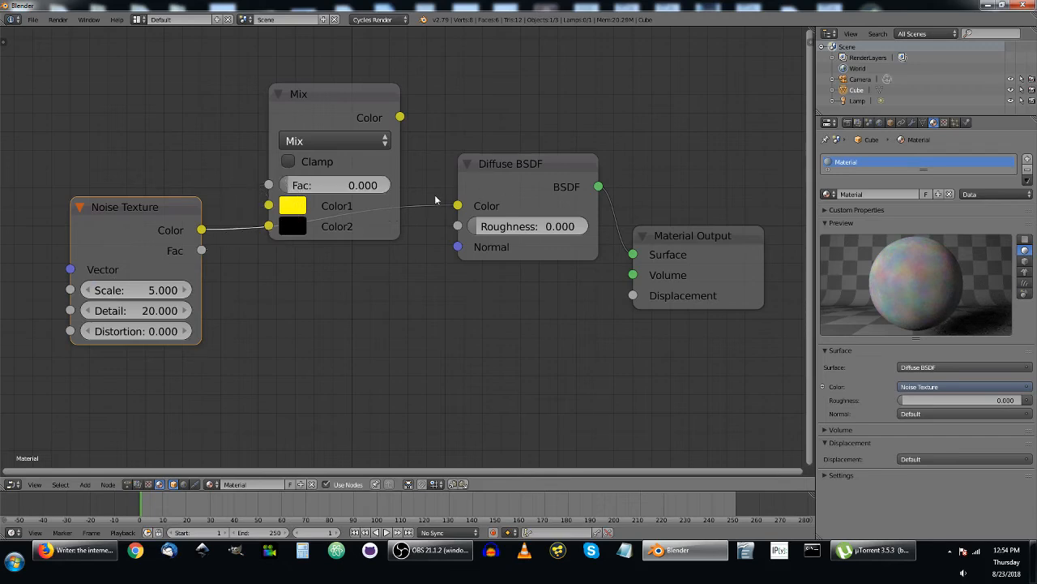
{"action": "left_click_drag", "start_coordinate": [438, 215], "coordinate": [440, 217]}
{"action": "left_click_drag", "start_coordinate": [369, 100], "coordinate": [459, 206]}
{"action": "left_click_drag", "start_coordinate": [555, 165], "coordinate": [552, 212]}
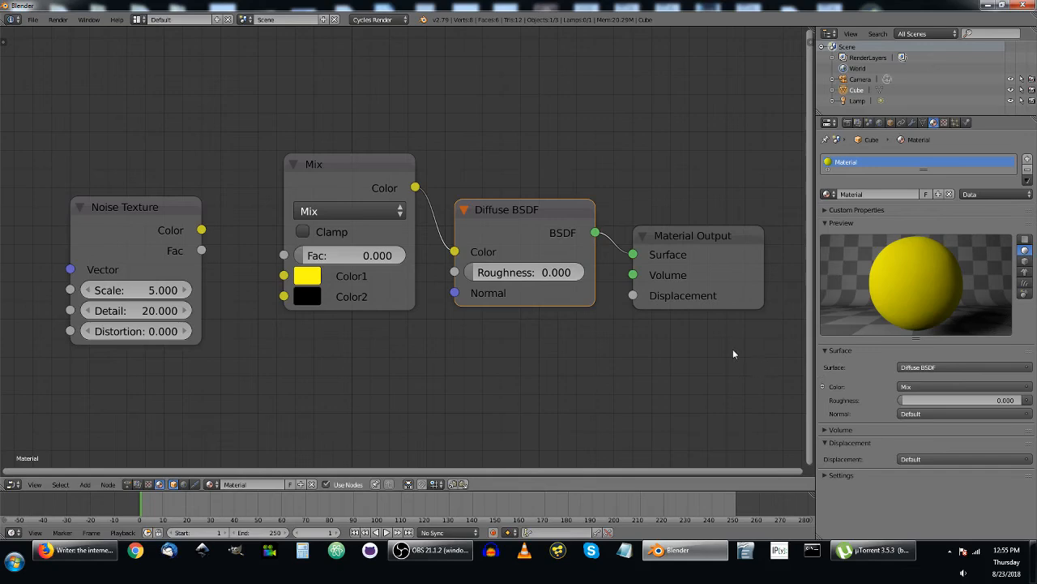
Combine the Mix, Diffuse BSDF and Material Output nodes into a node group and reposition the group node in the main material tree
{"action": "key", "text": "b"}
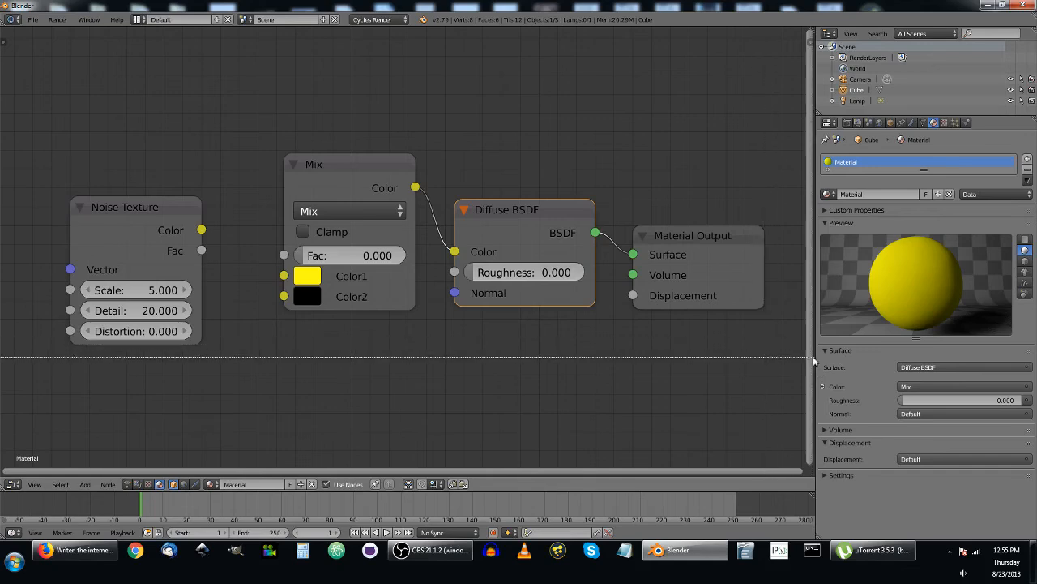
{"action": "left_click_drag", "start_coordinate": [788, 356], "coordinate": [261, 121]}
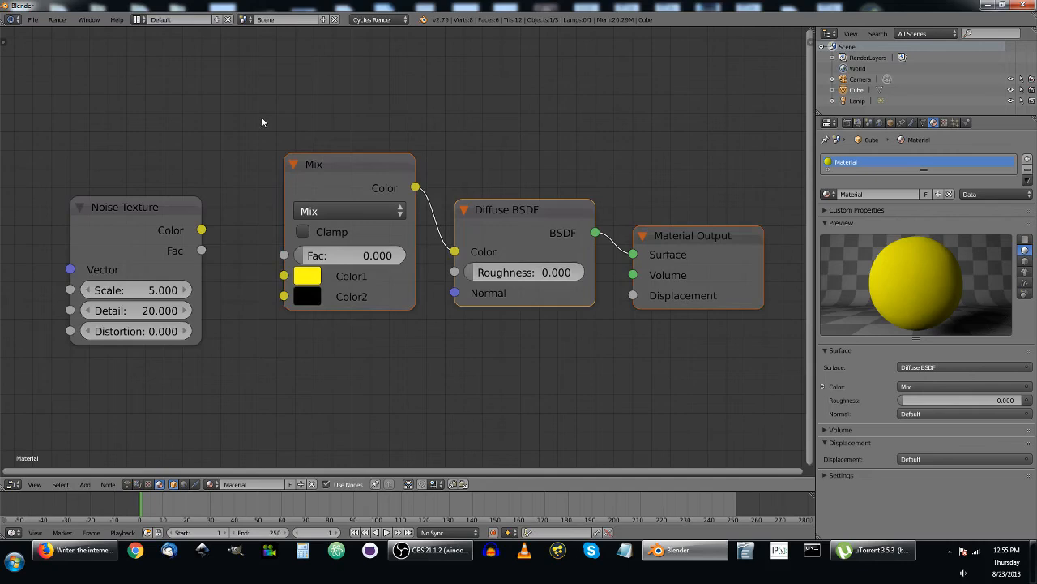
{"action": "key", "text": "ctrl+g"}
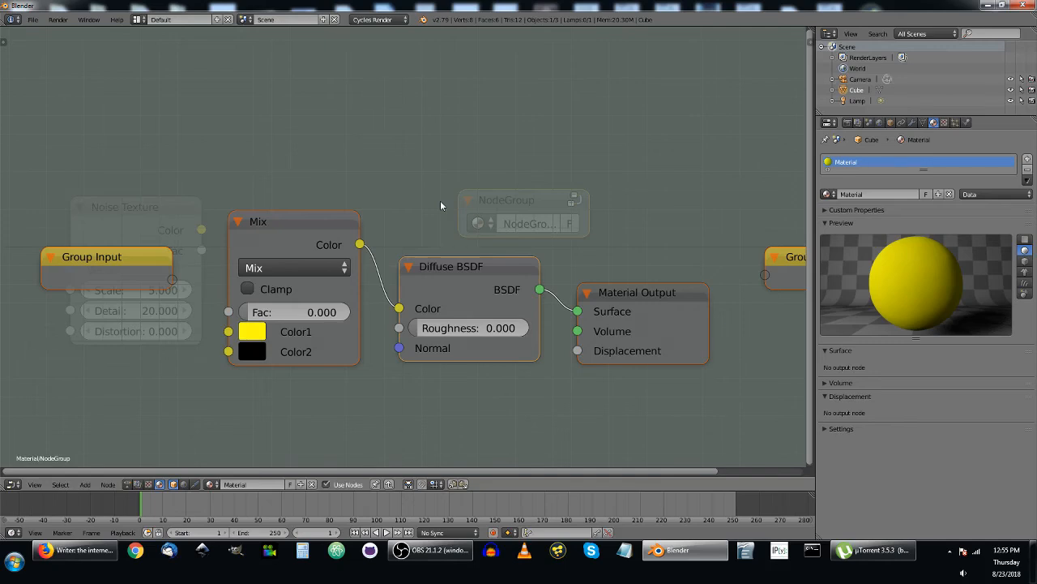
{"action": "key", "text": "Tab"}
{"action": "left_click_drag", "start_coordinate": [543, 200], "coordinate": [513, 256]}
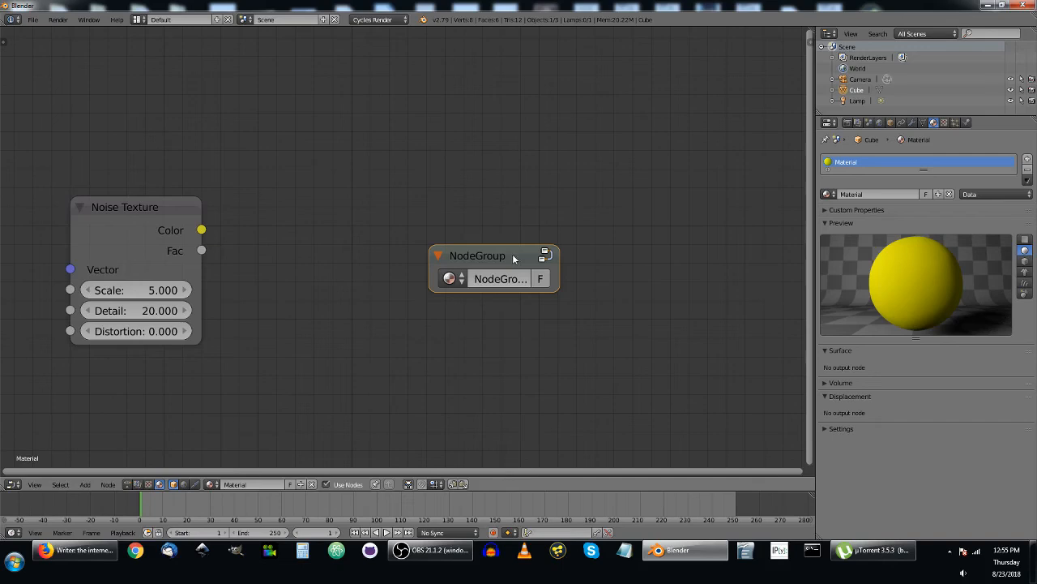
{"action": "key", "text": "Tab"}
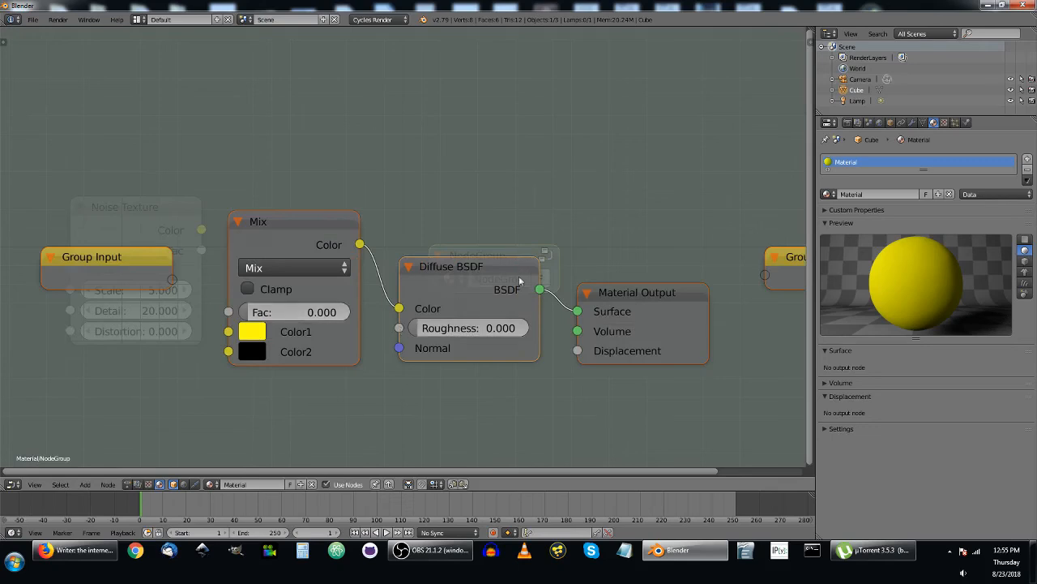
{"action": "key", "text": "Tab"}
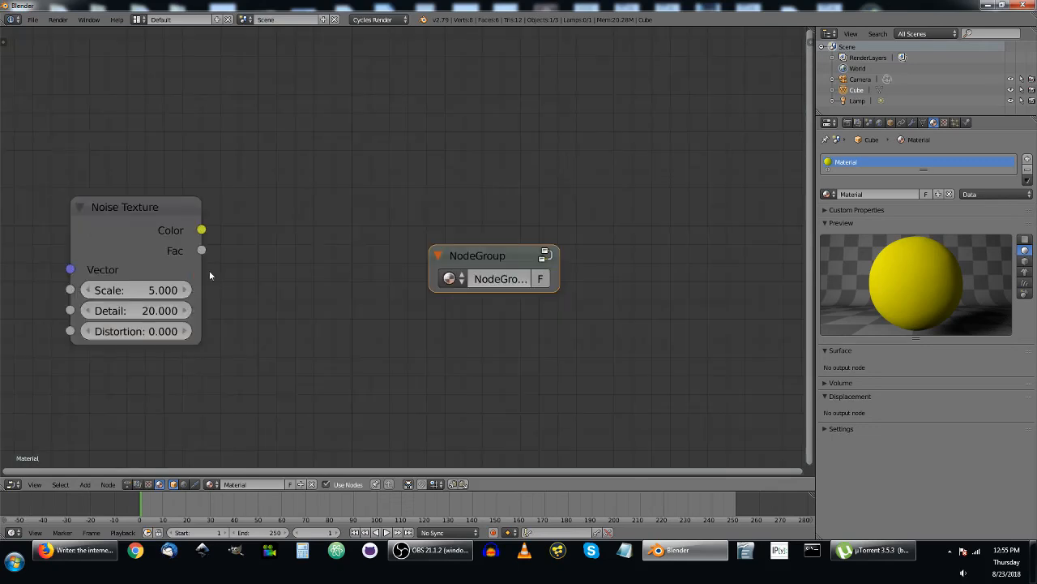
Expose the Mix node's Fac, Color1 and Color2 as group inputs by linking them to the Group Input node, and return to the main tree
{"action": "left_click_drag", "start_coordinate": [203, 230], "coordinate": [363, 251]}
{"action": "key", "text": "Tab"}
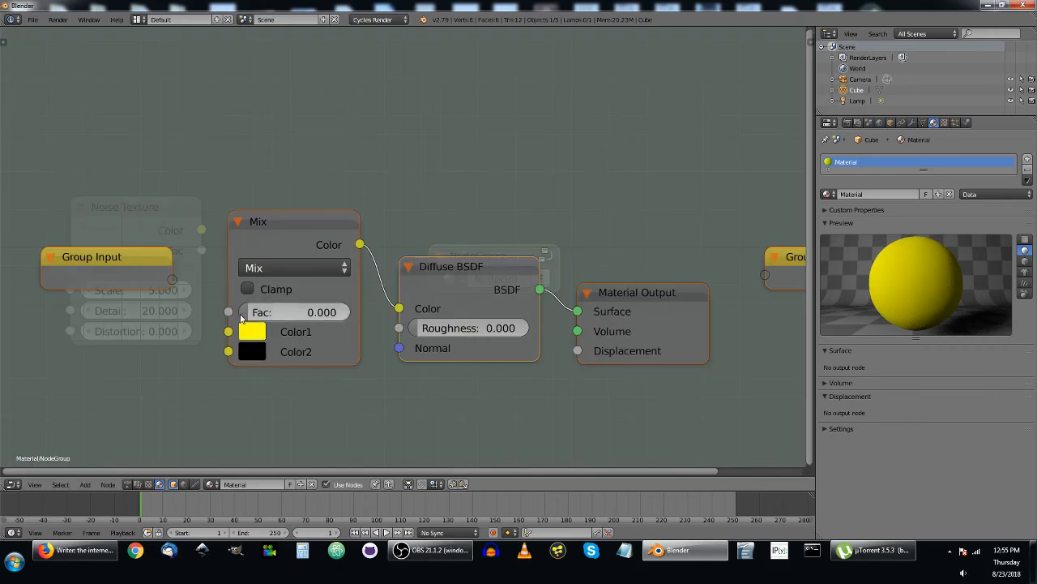
{"action": "left_click_drag", "start_coordinate": [230, 312], "coordinate": [174, 279]}
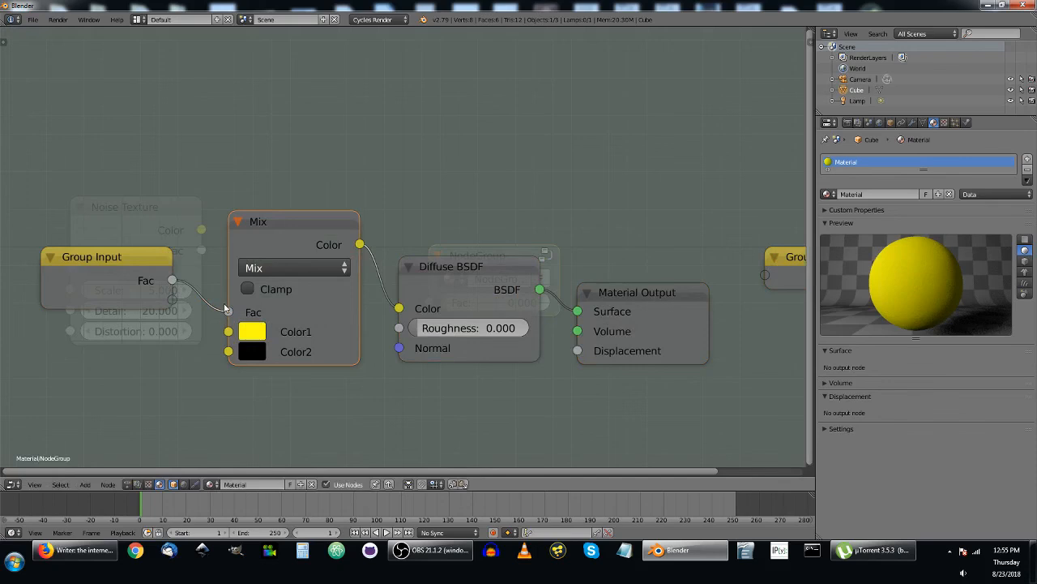
{"action": "left_click_drag", "start_coordinate": [228, 331], "coordinate": [170, 296]}
{"action": "left_click_drag", "start_coordinate": [228, 350], "coordinate": [157, 325]}
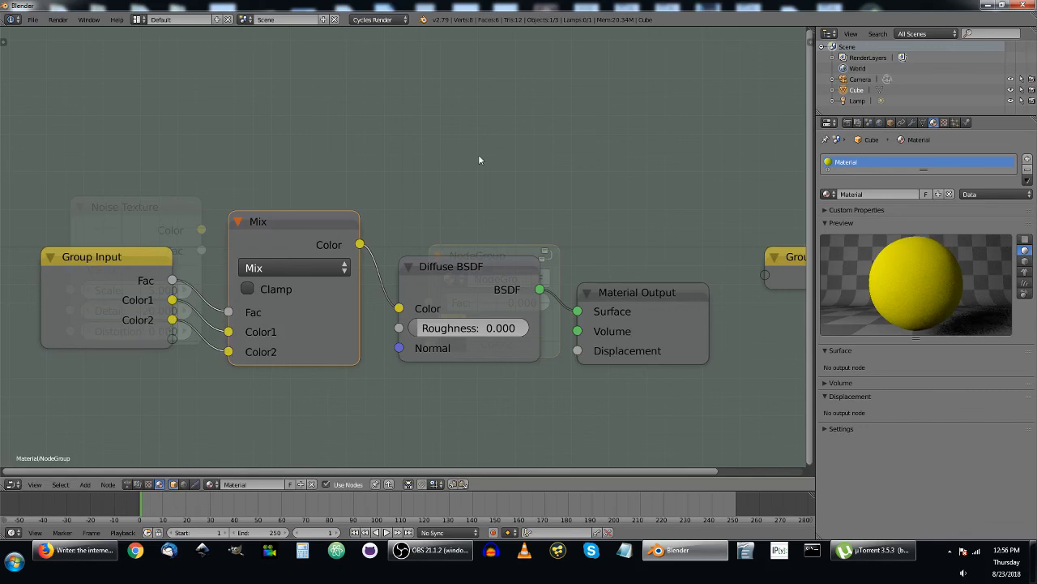
{"action": "key", "text": "Tab"}
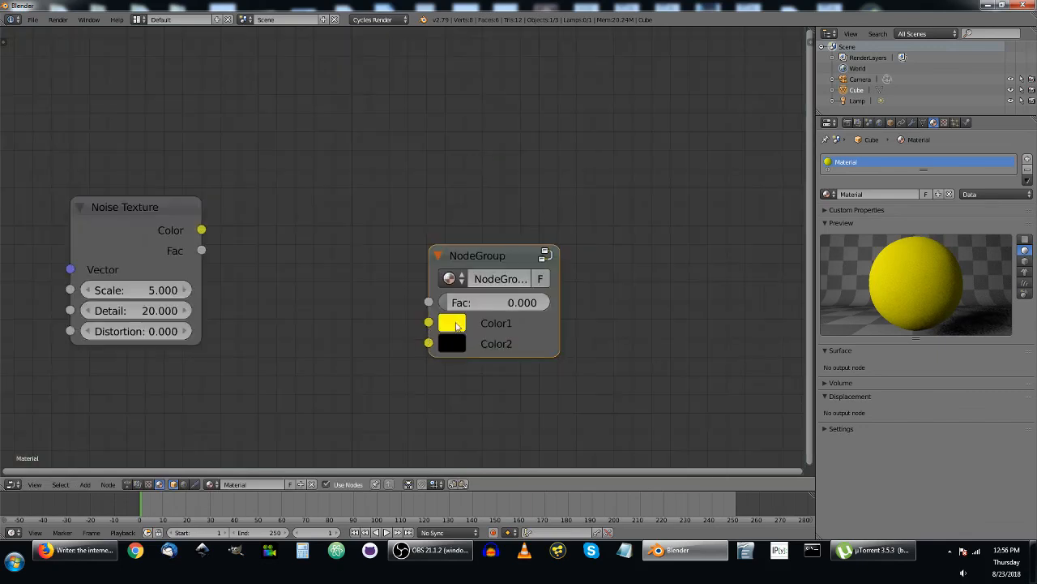
Move the node group farther from the Noise Texture and link the texture's Fac output to the group's Fac input
{"action": "left_click_drag", "start_coordinate": [494, 261], "coordinate": [571, 224]}
{"action": "key", "text": "Tab"}
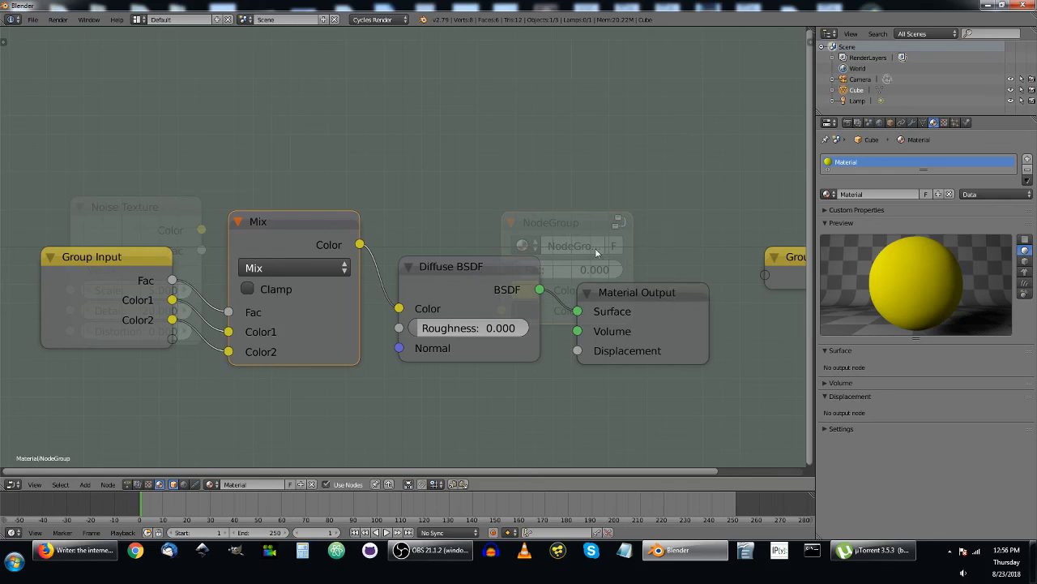
{"action": "key", "text": "Tab"}
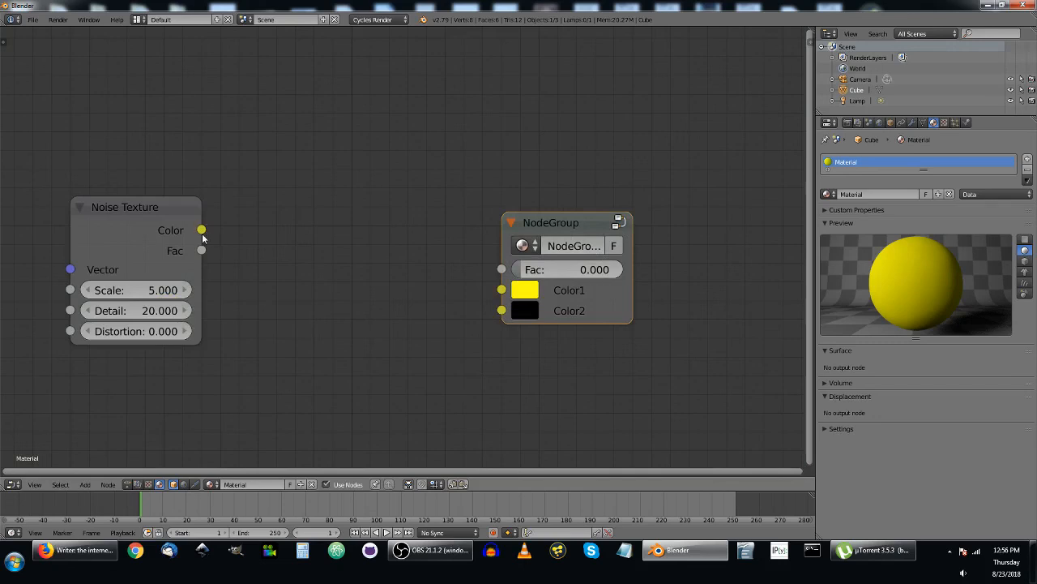
{"action": "left_click_drag", "start_coordinate": [202, 250], "coordinate": [513, 275]}
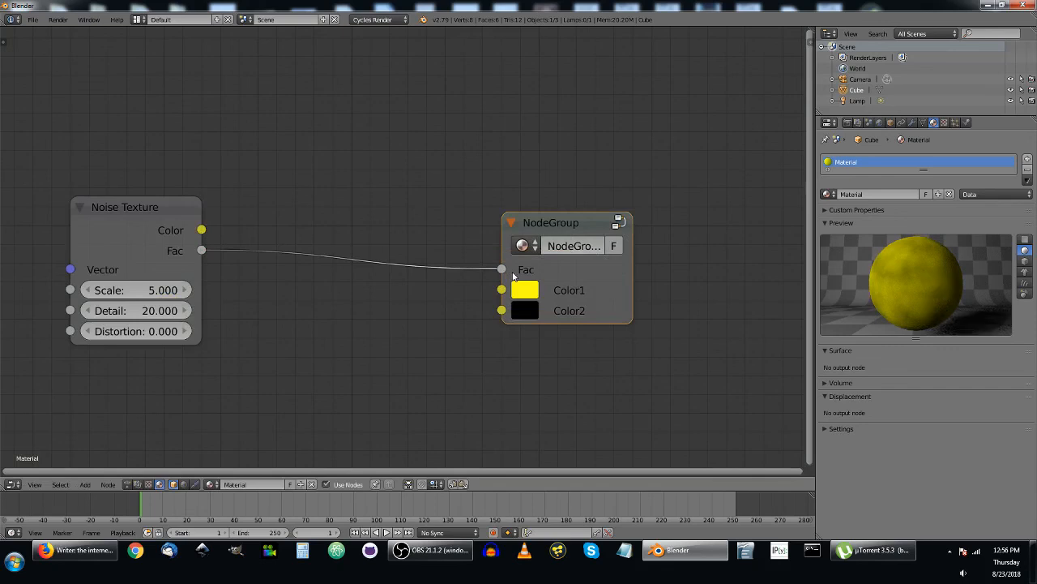